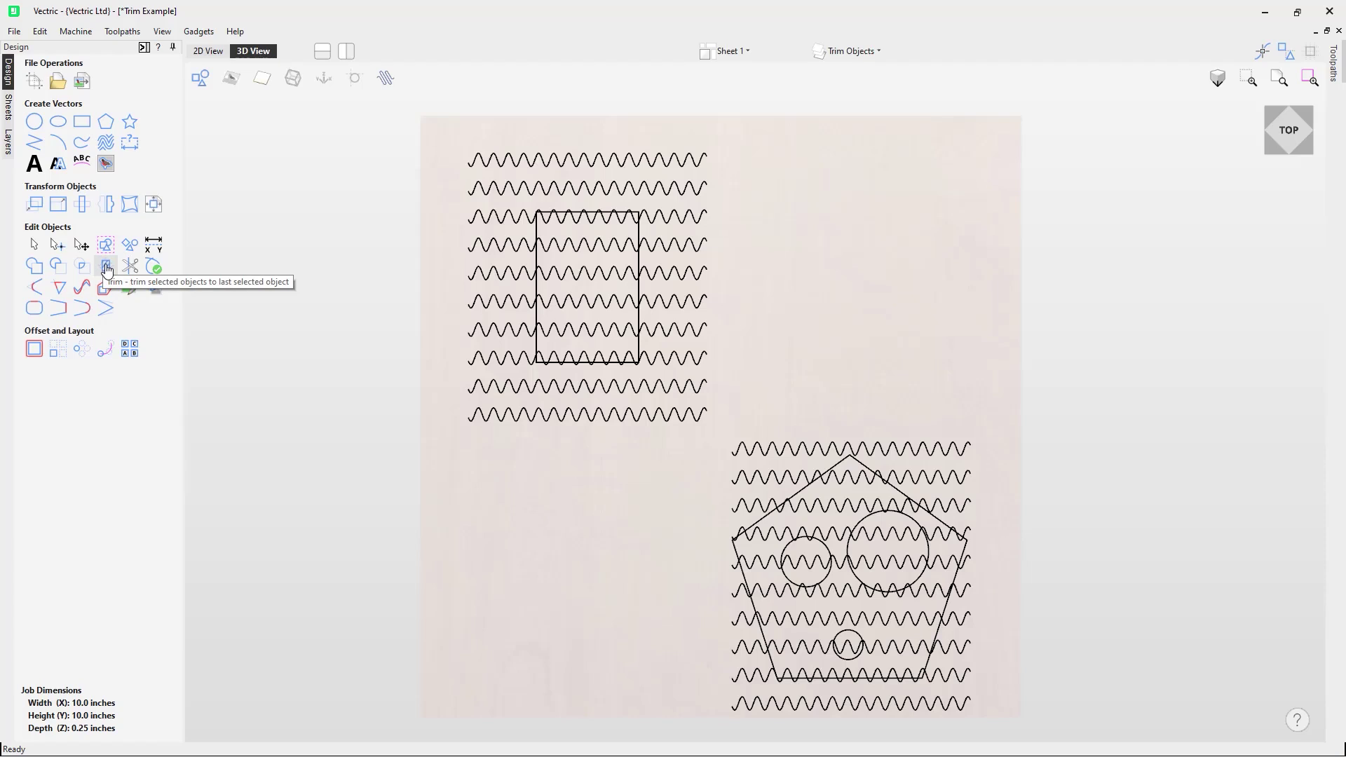
Open the Trim Objects tool from the Edit Objects section
left_click(107, 267)
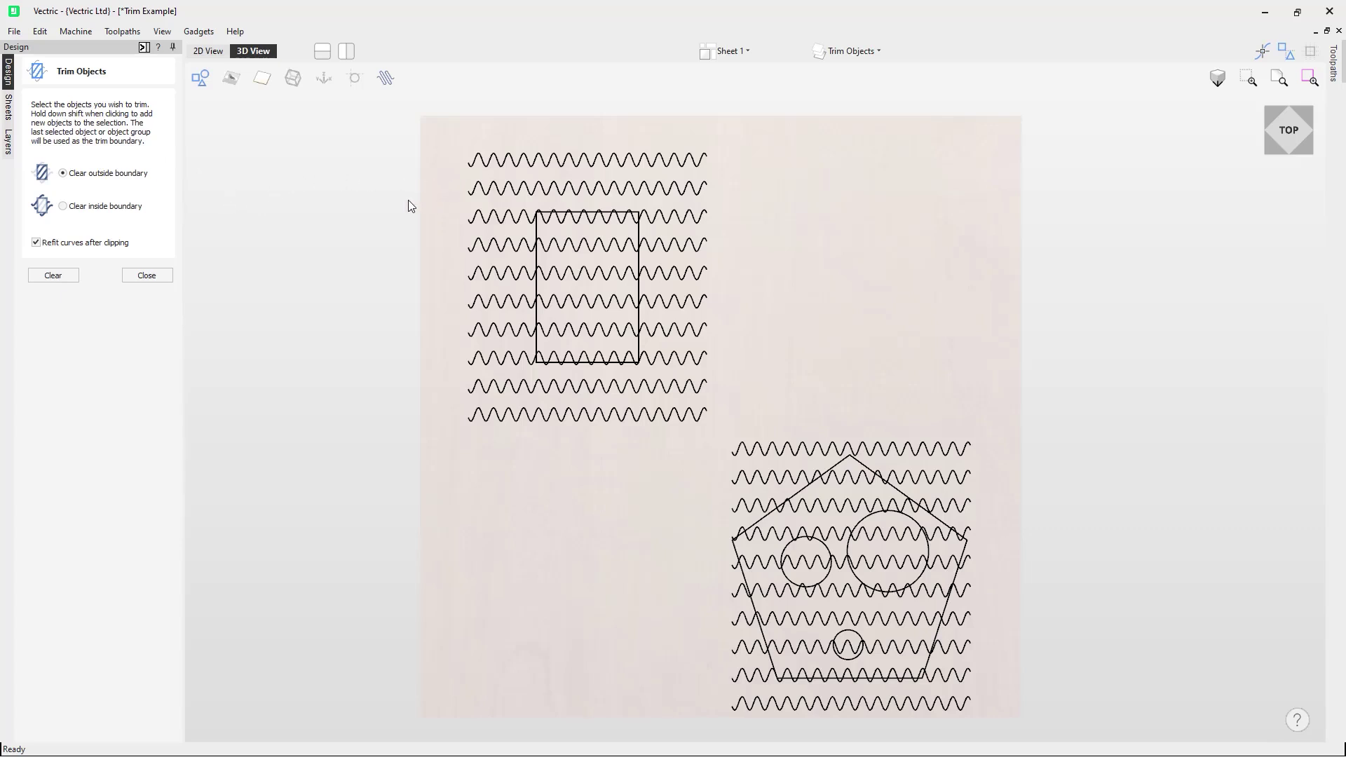
Select all ten upper wave lines, then the rectangle last as the trim boundary
left_click(491, 167)
left_click(490, 191, "shift")
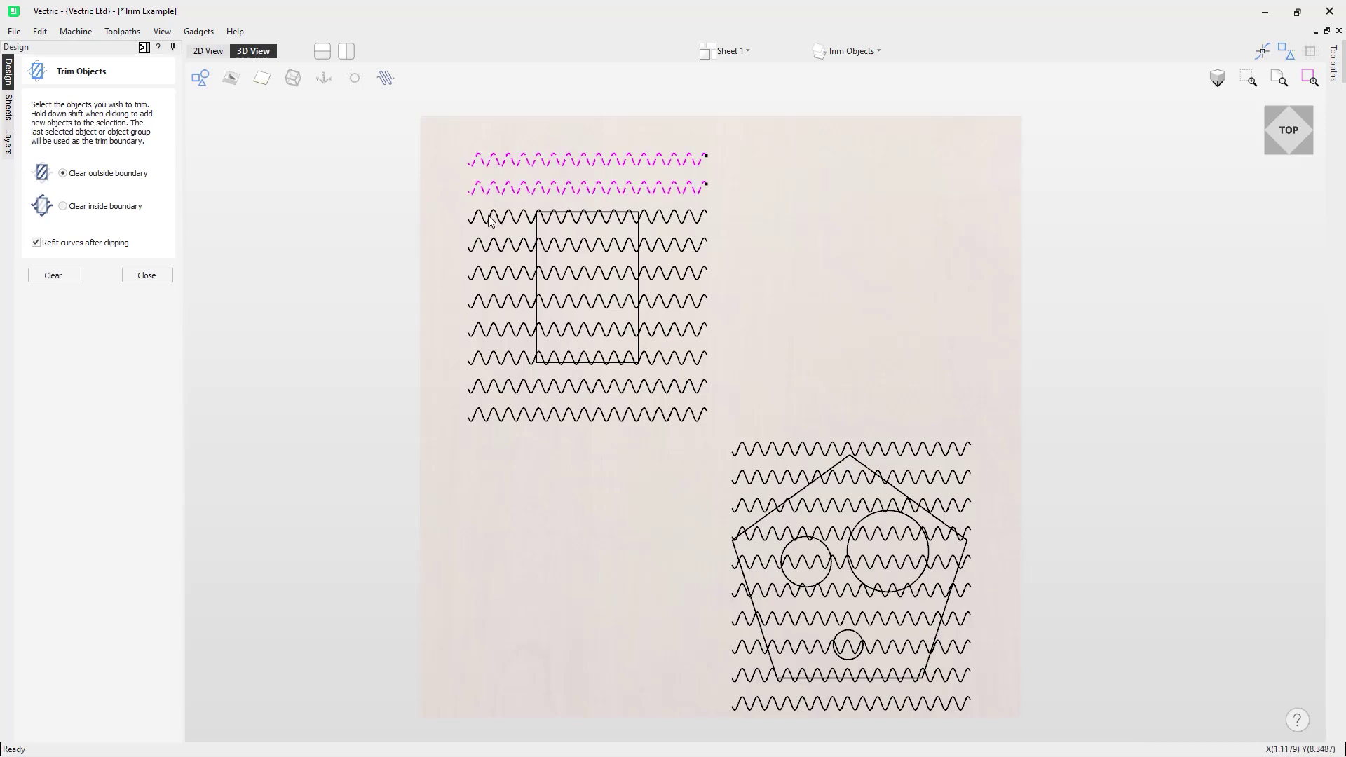
left_click(491, 219, "shift")
left_click(486, 247, "shift")
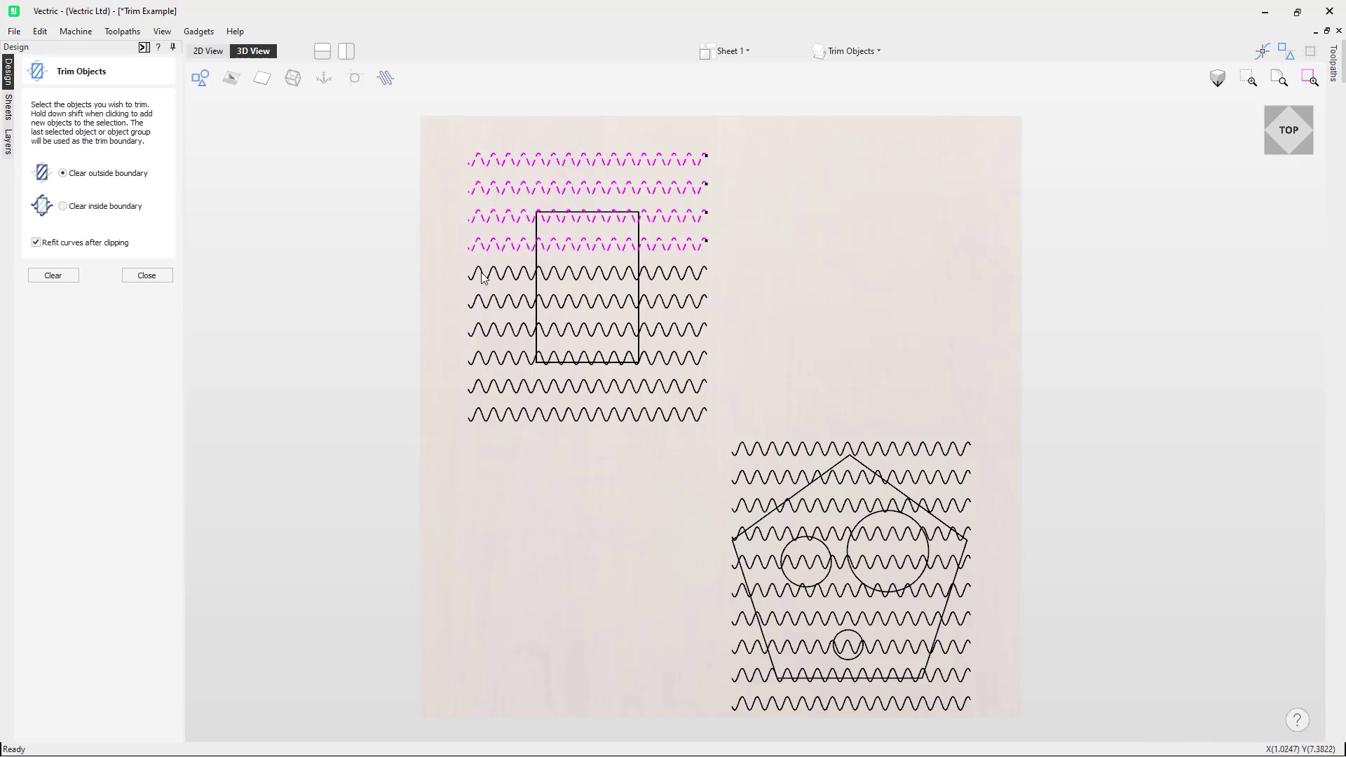
left_click(483, 279, "shift")
left_click(487, 309, "shift")
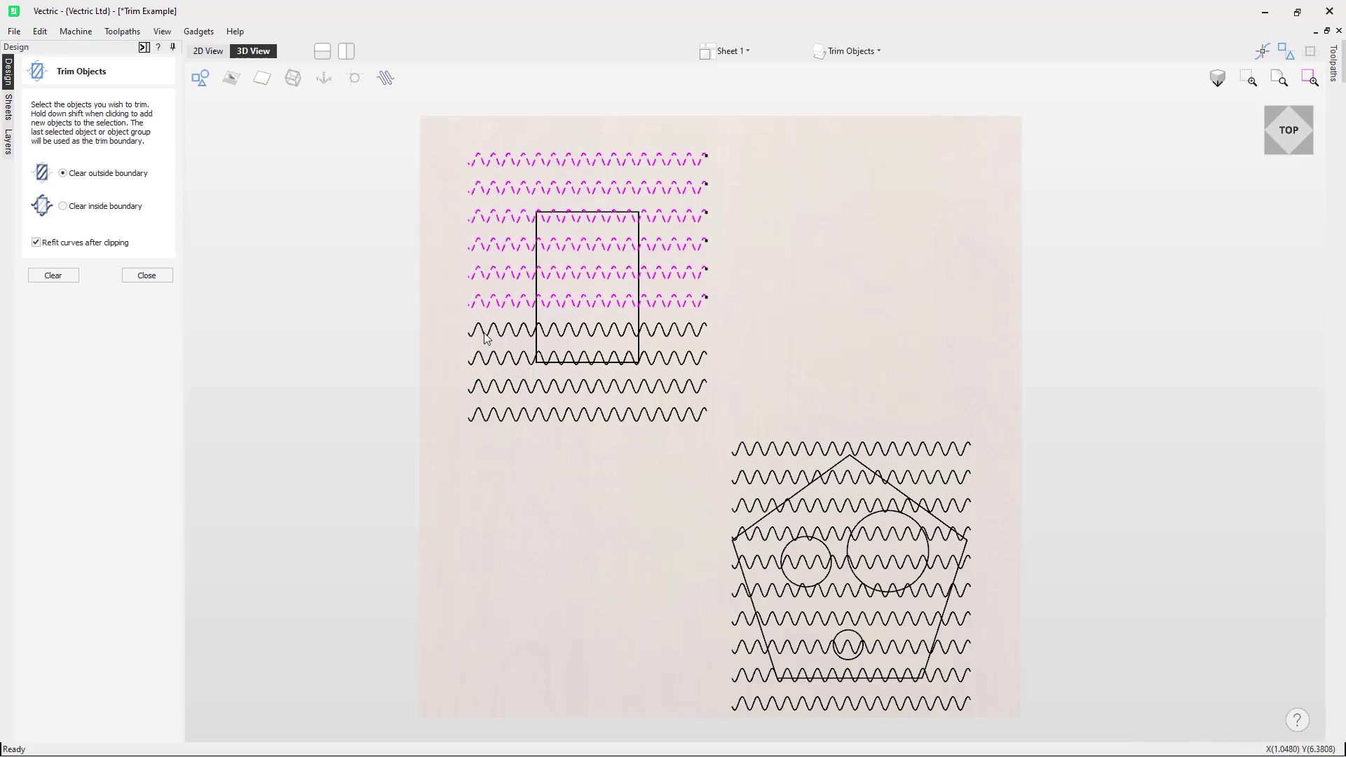
left_click(487, 337, "shift")
left_click(486, 363, "shift")
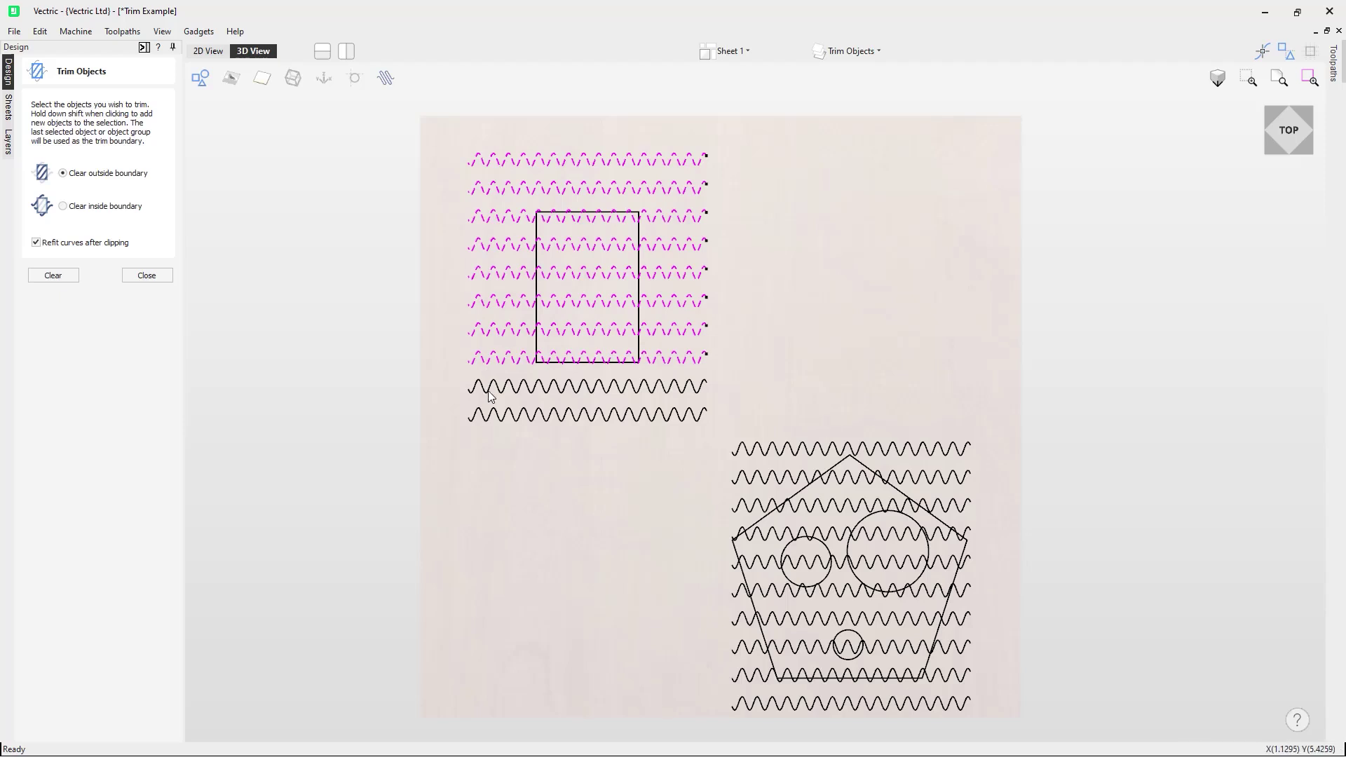
left_click(489, 391, "shift")
left_click(490, 415, "shift")
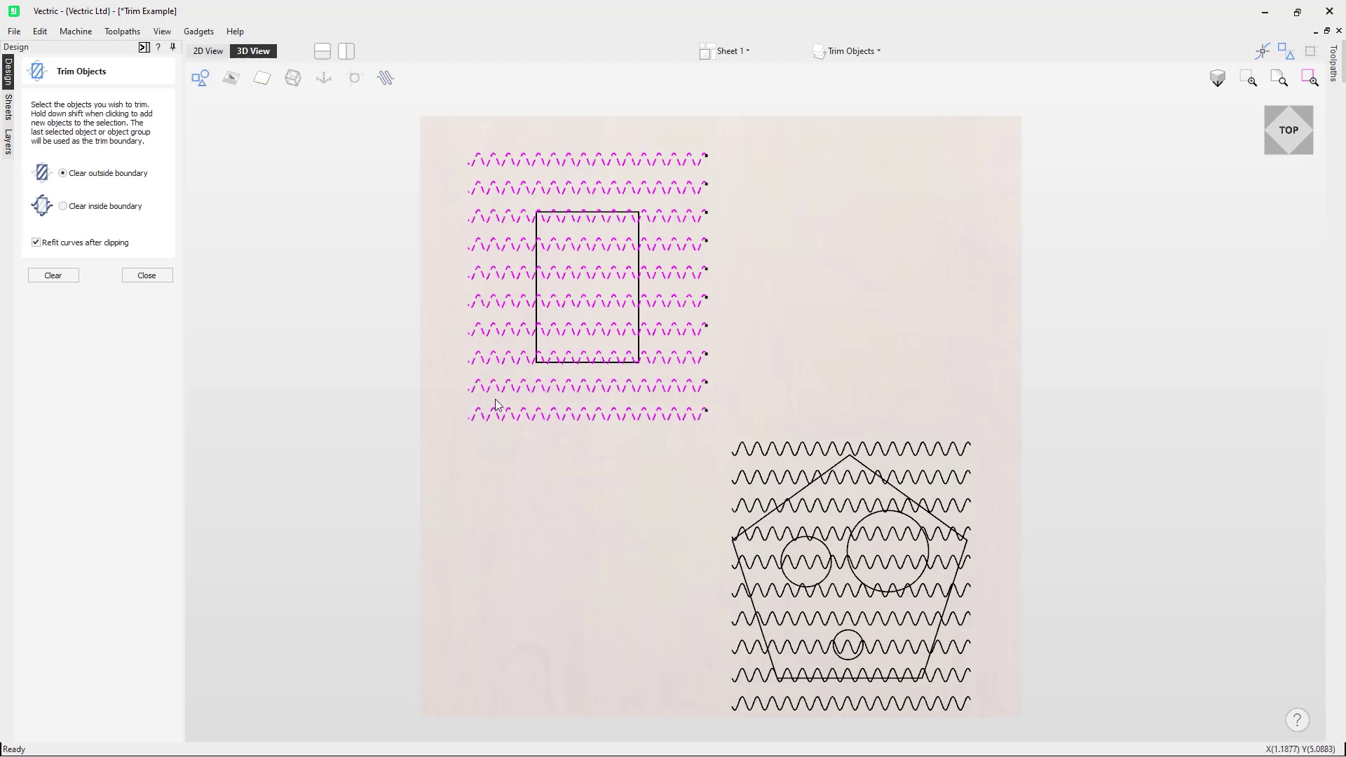
left_click(537, 265, "shift")
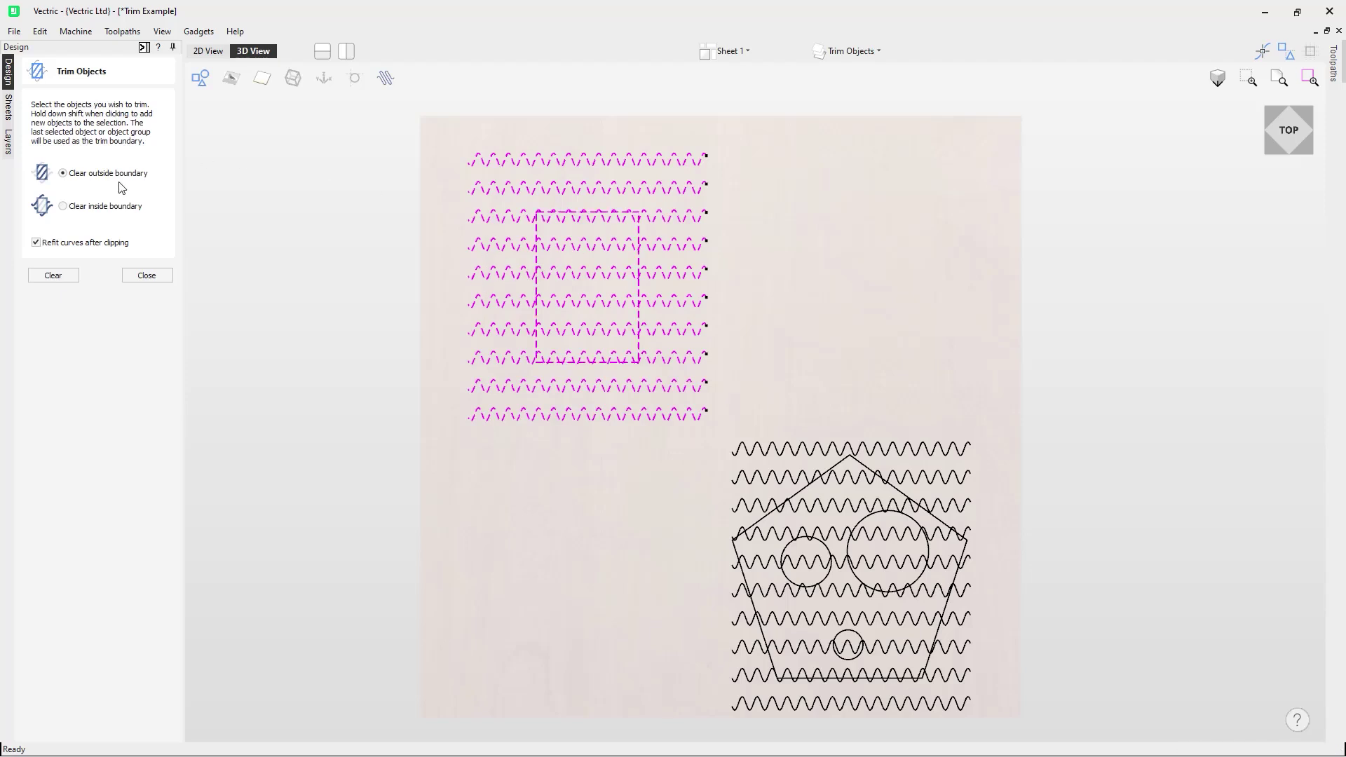
Clear the waves outside the rectangle, undo it, then clear the wave sections inside instead
left_click(74, 276)
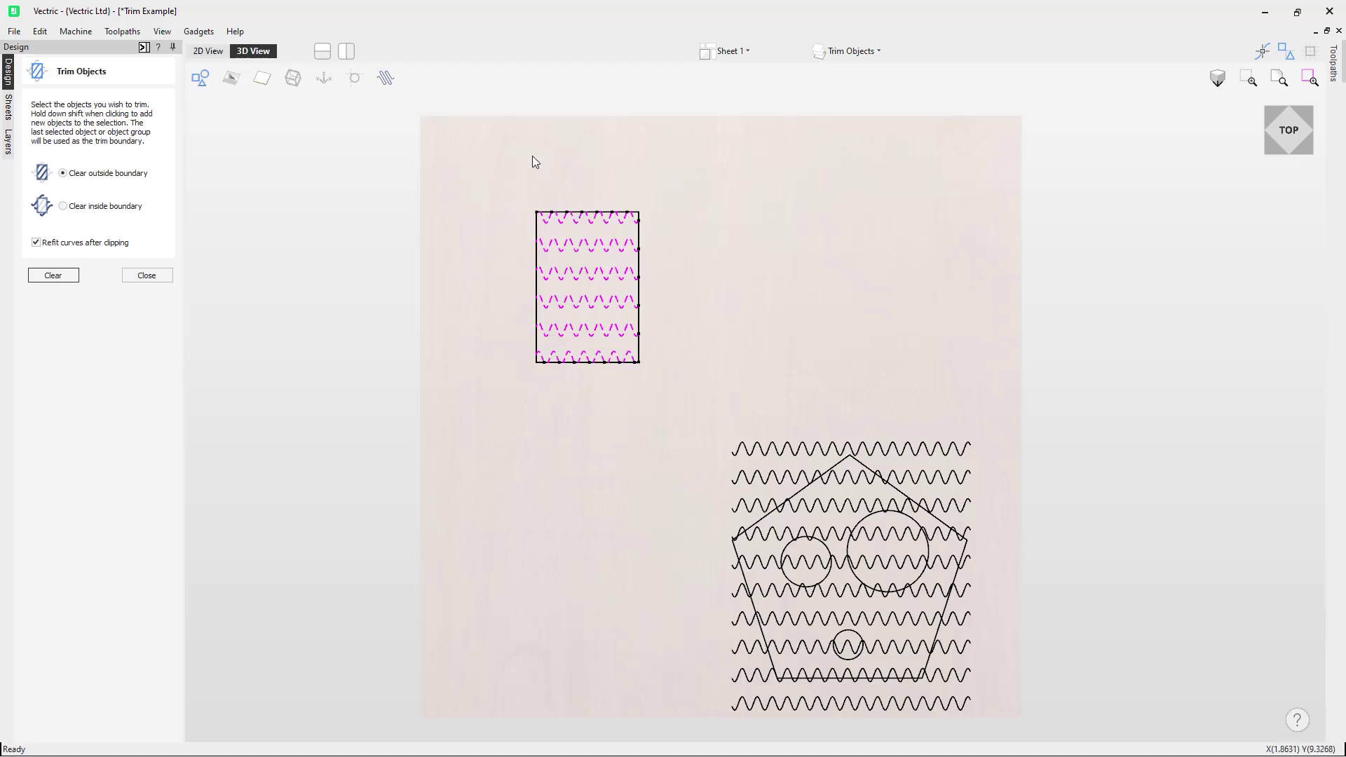
key("ctrl+z")
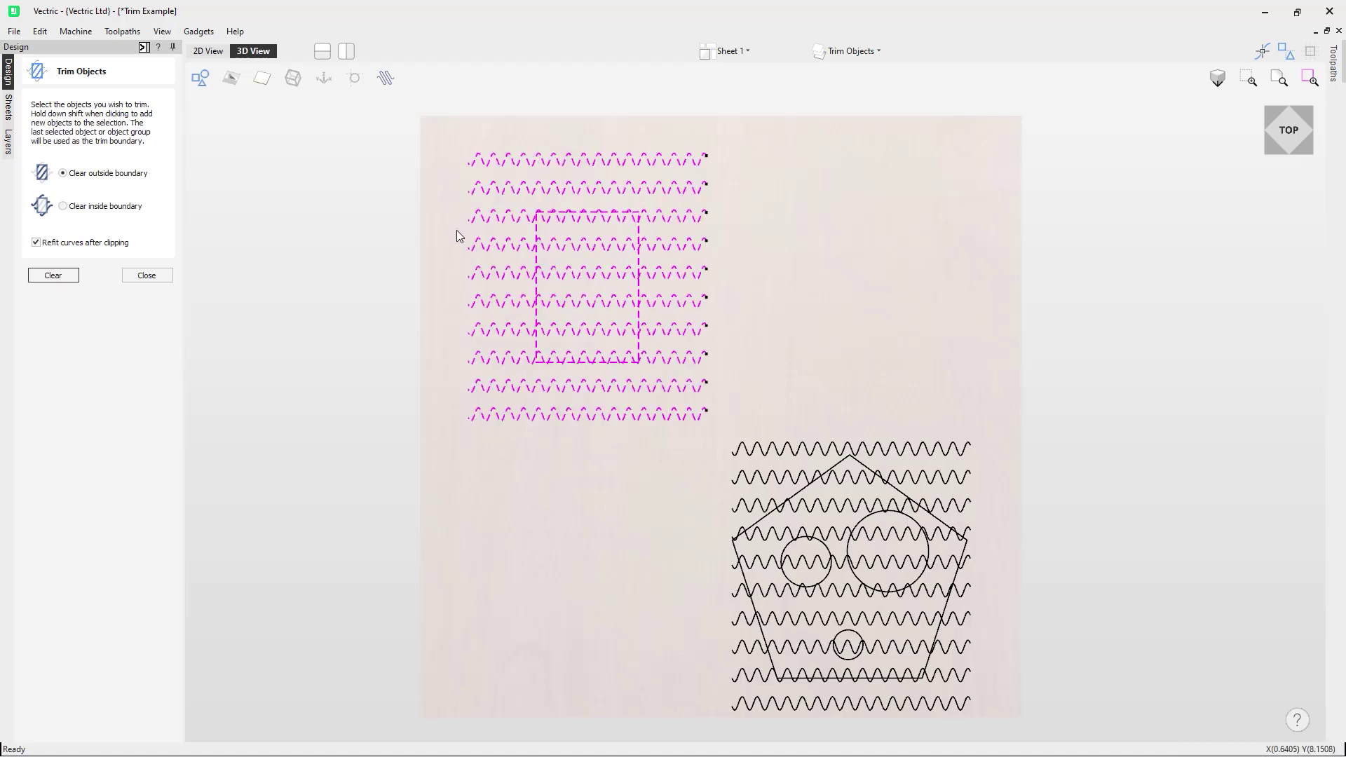
left_click(104, 206)
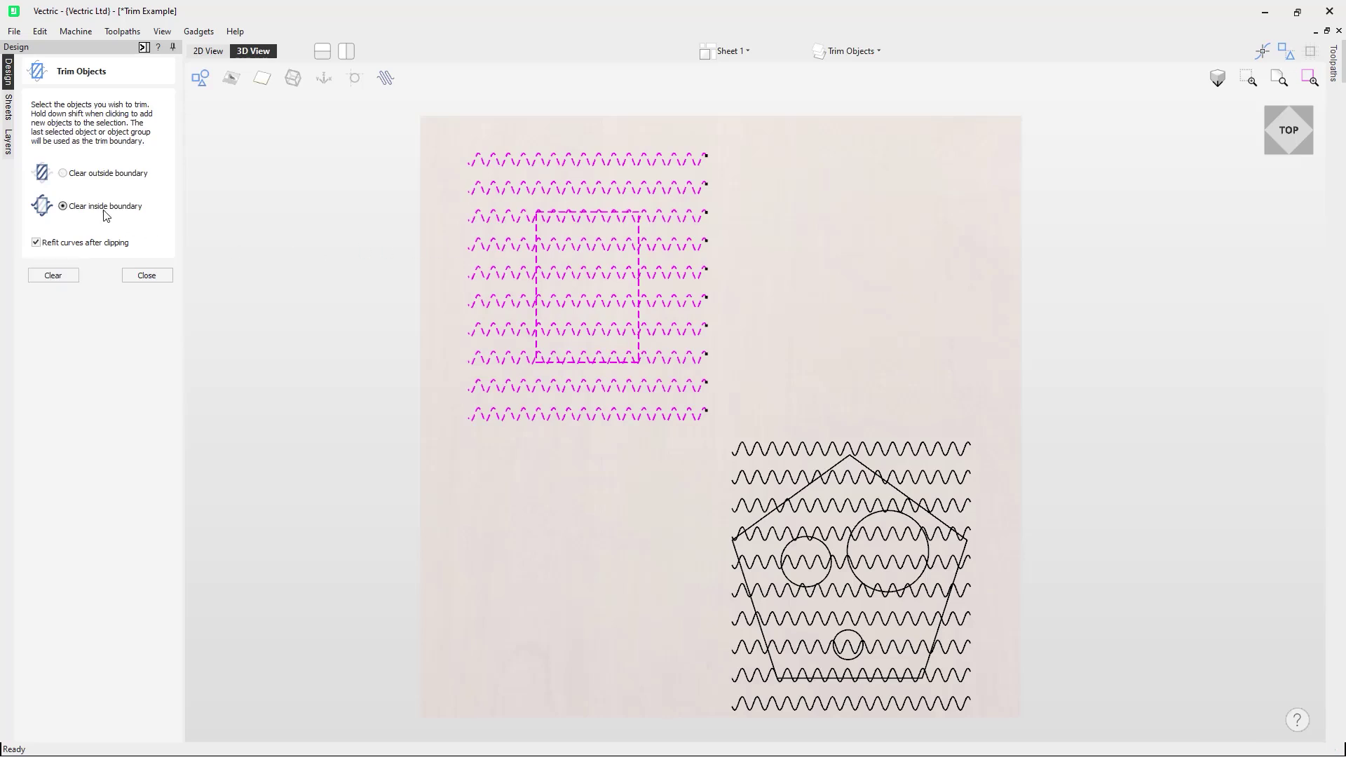
left_click(56, 280)
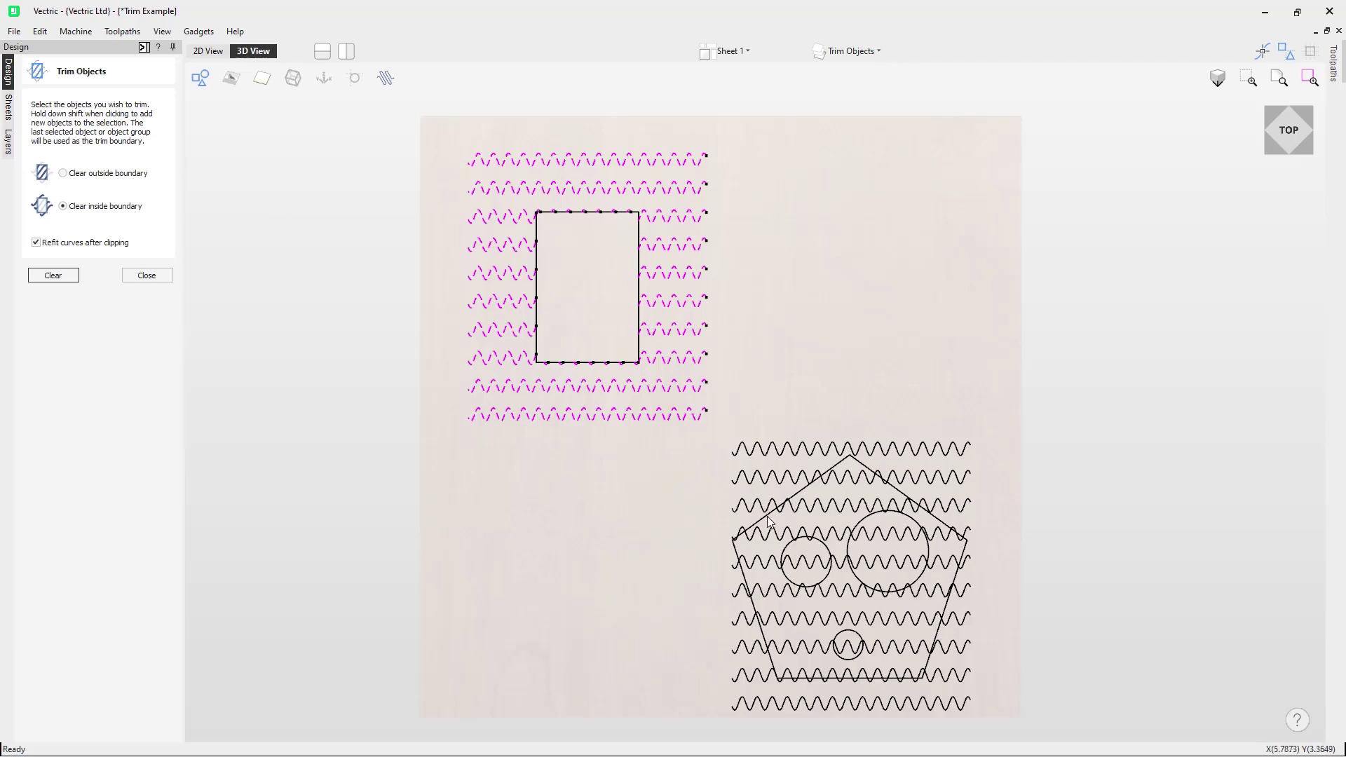
left_click(718, 529)
left_click(761, 523)
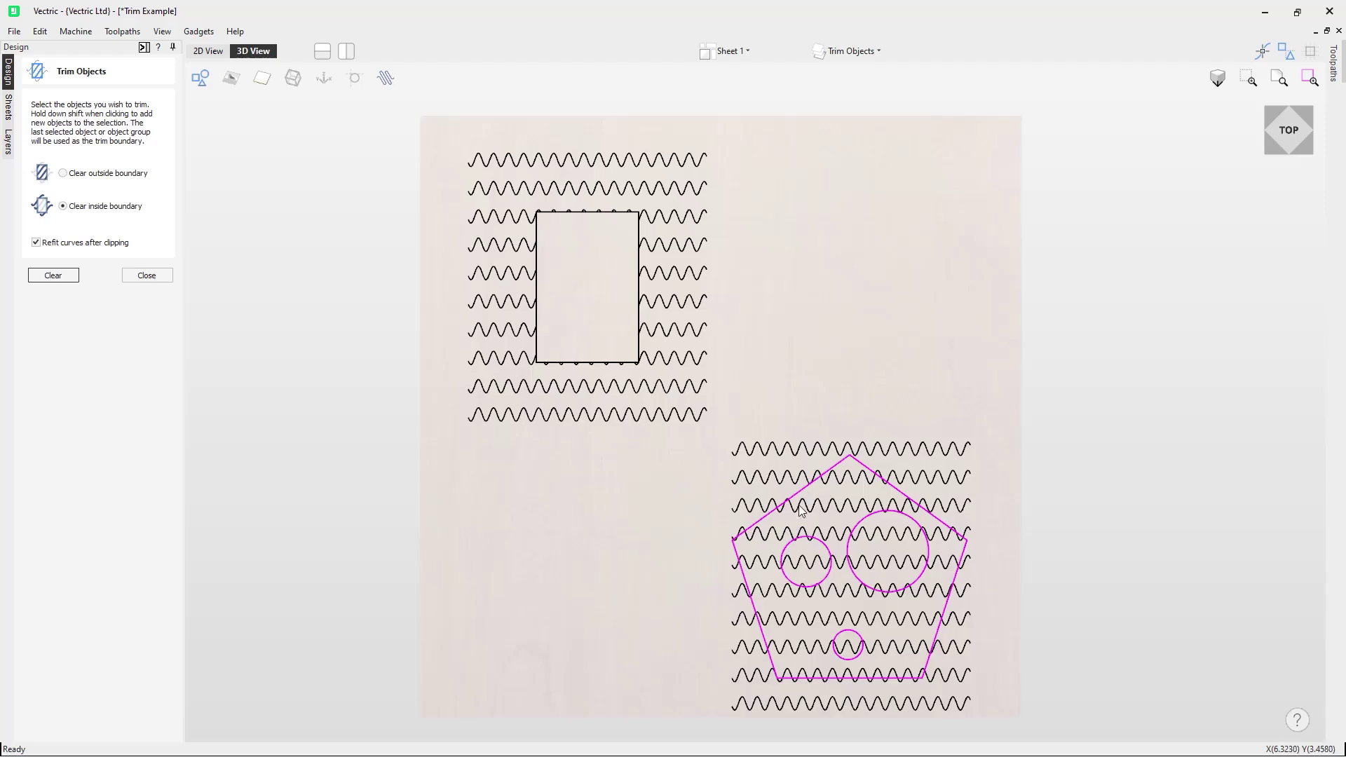
left_click(729, 485)
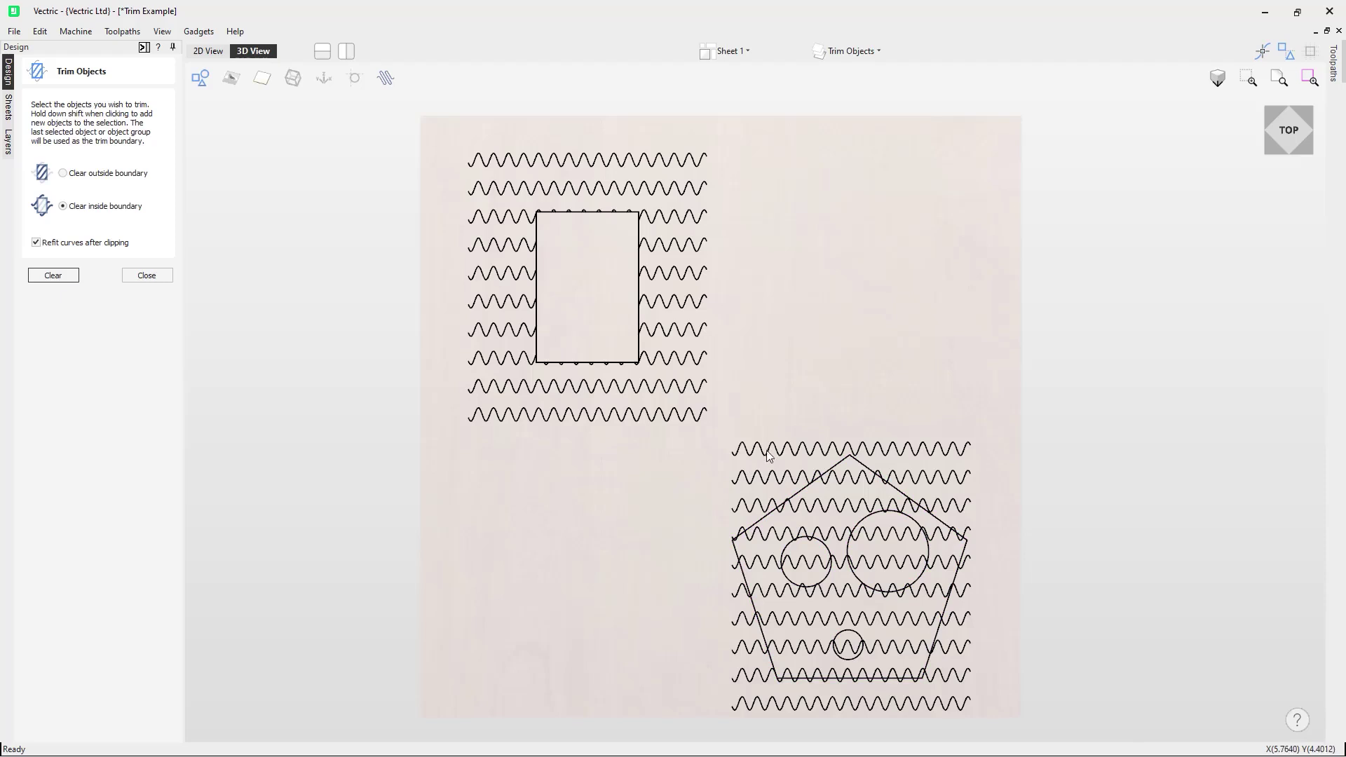
left_click(764, 450)
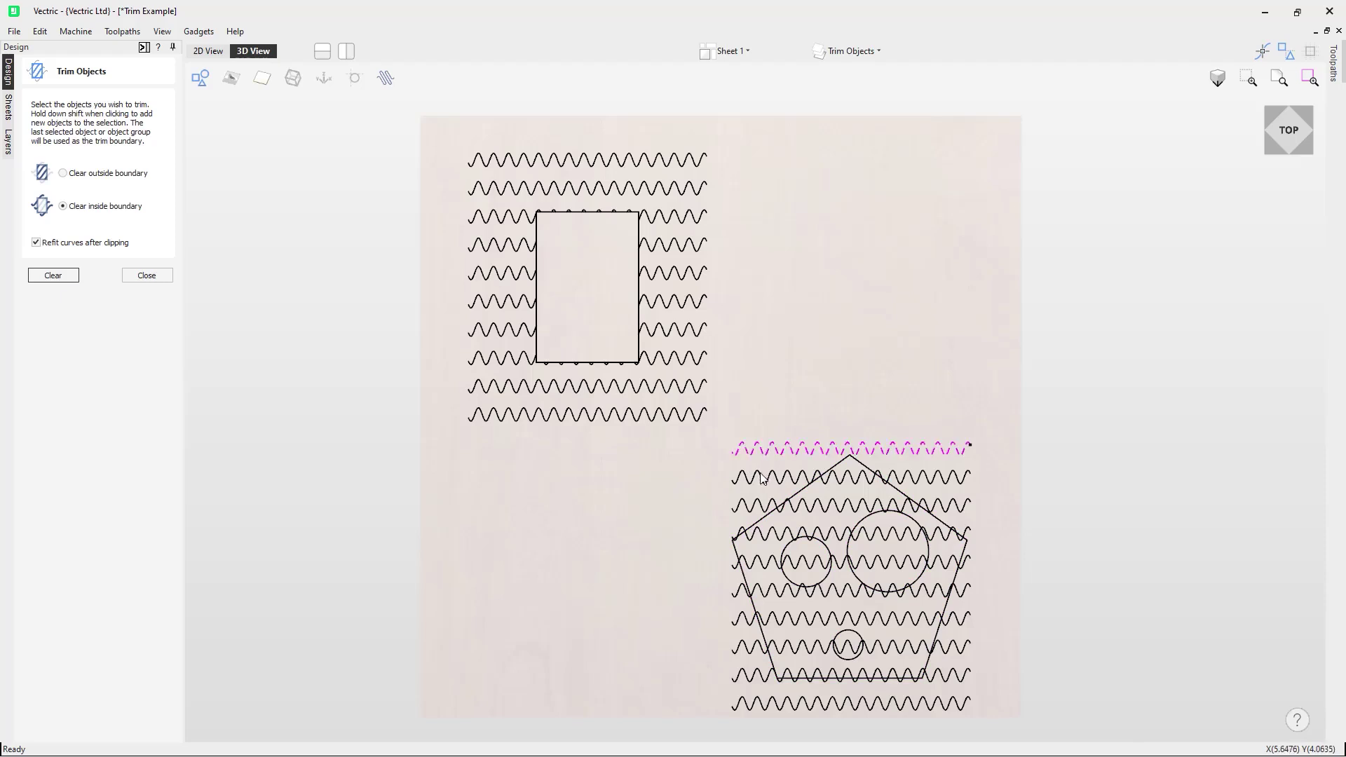
left_click(763, 478, "shift")
left_click(758, 507, "shift")
left_click(755, 534, "shift")
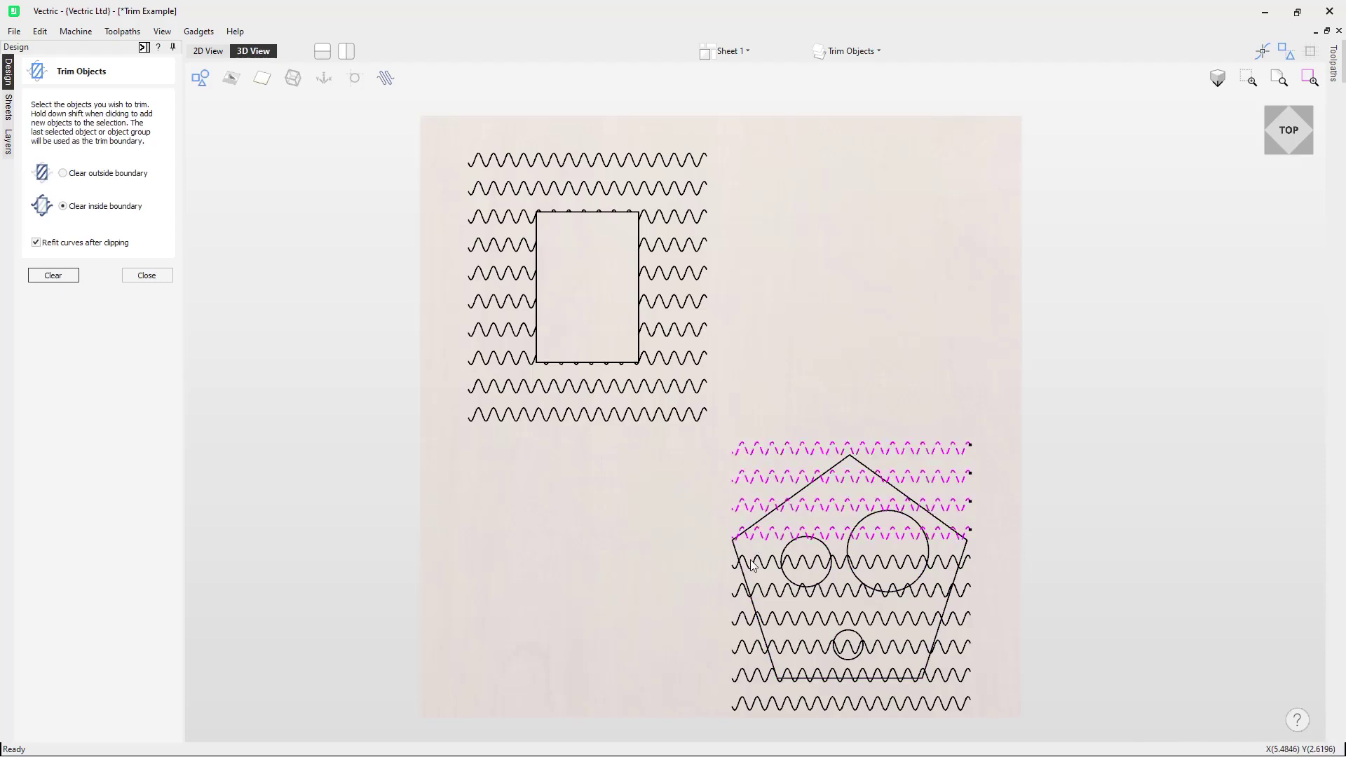
left_click(752, 565, "shift")
left_click(758, 592, "shift")
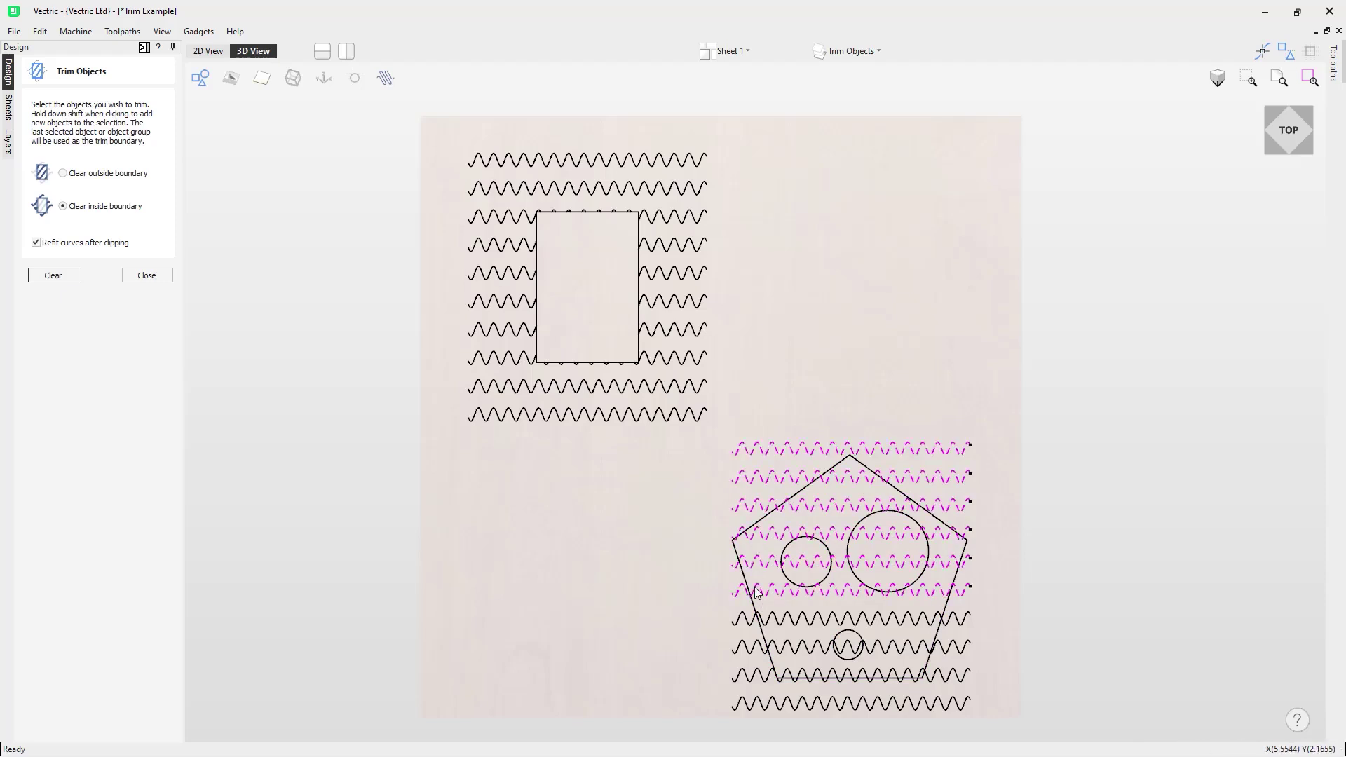
left_click(754, 627, "shift")
left_click(760, 646, "shift")
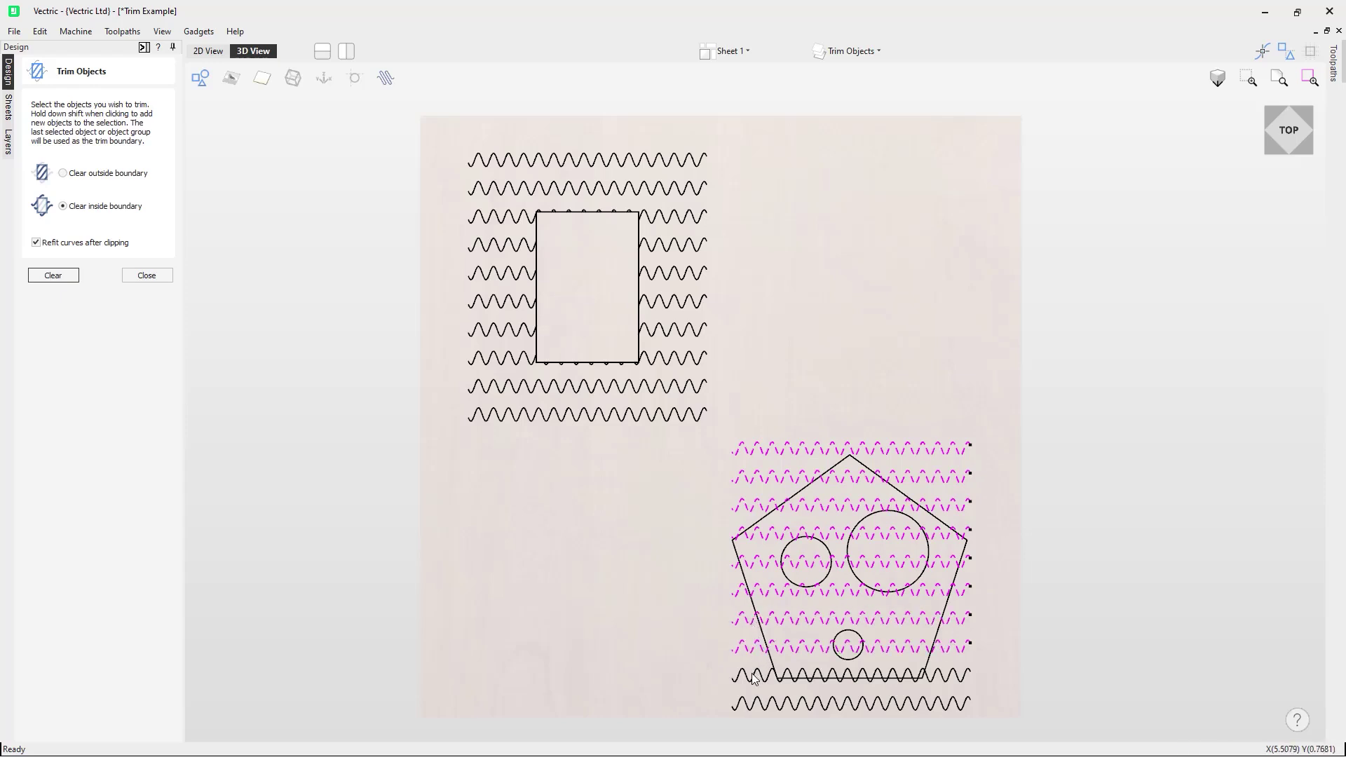
left_click(754, 676, "shift")
left_click(745, 703, "shift")
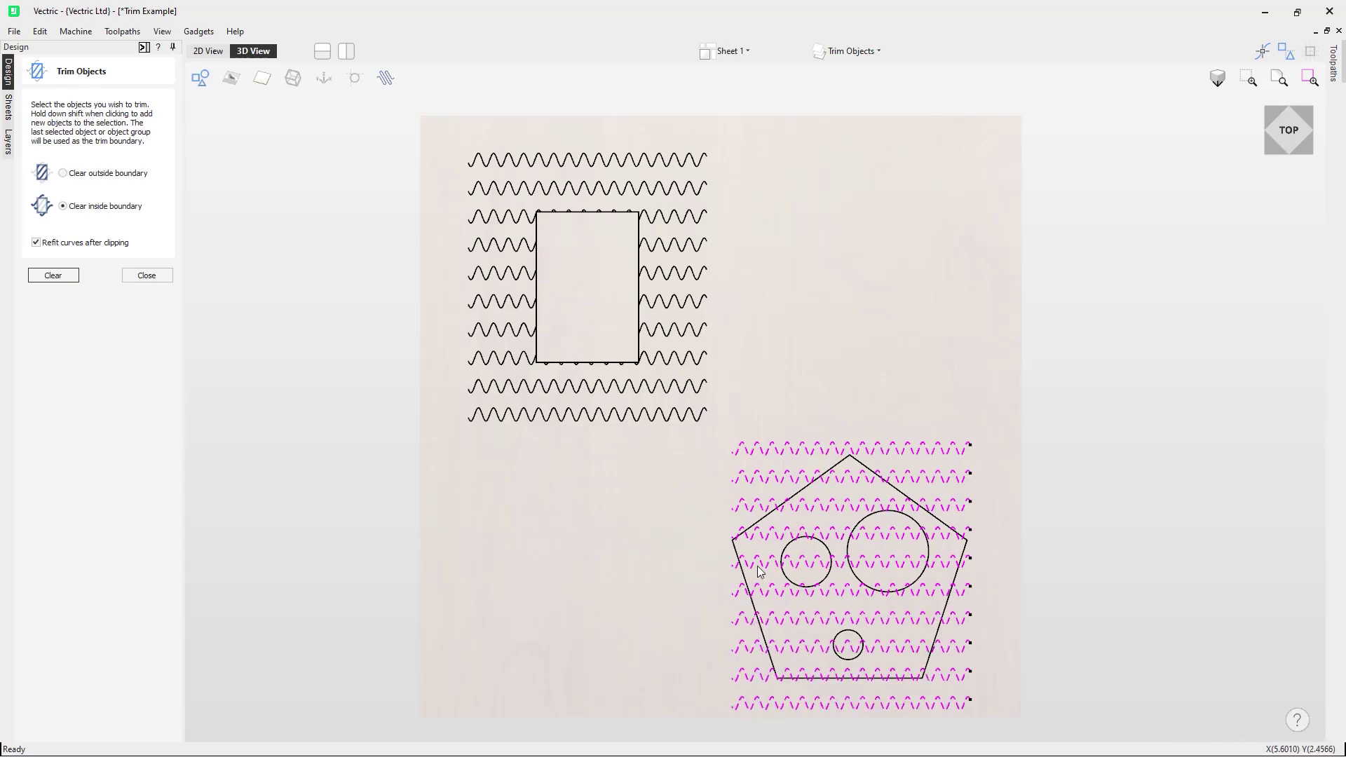
left_click(763, 523, "shift")
left_click(123, 182)
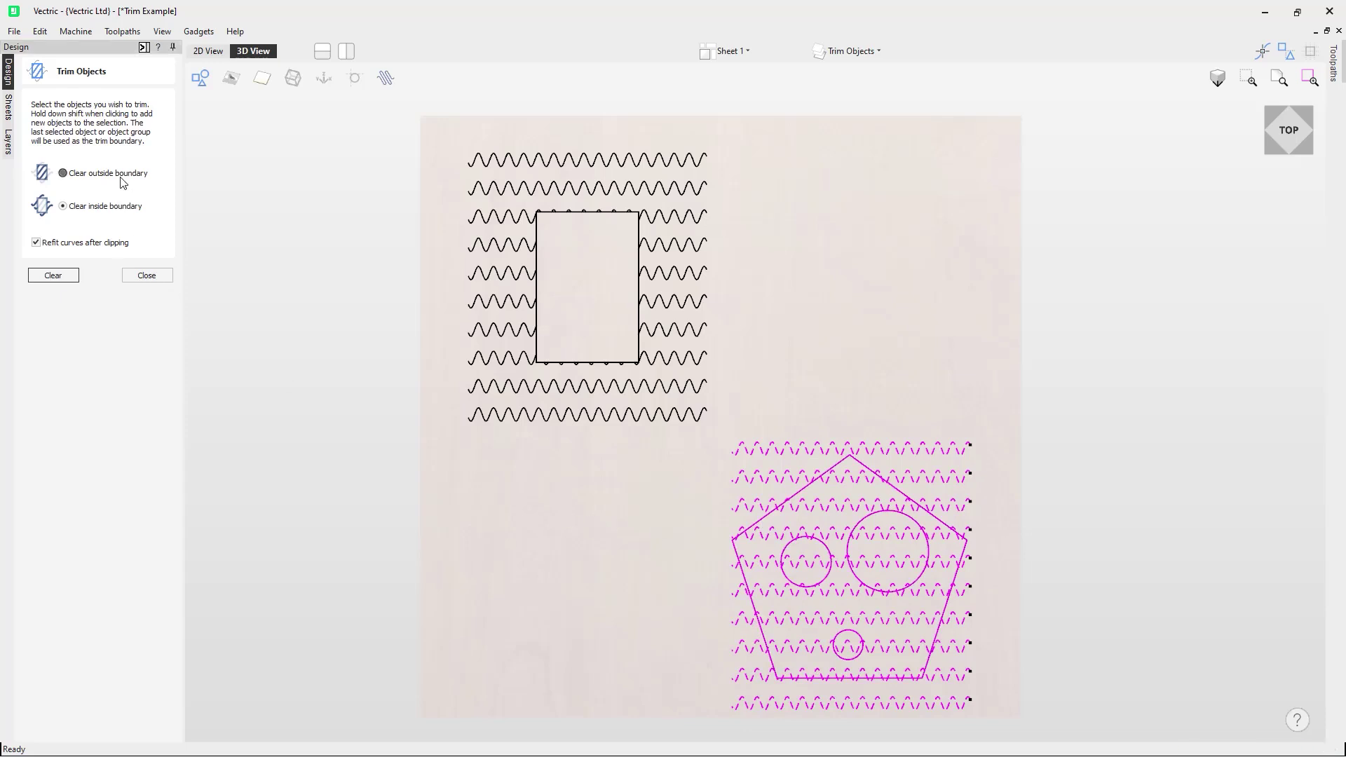
left_click(53, 275)
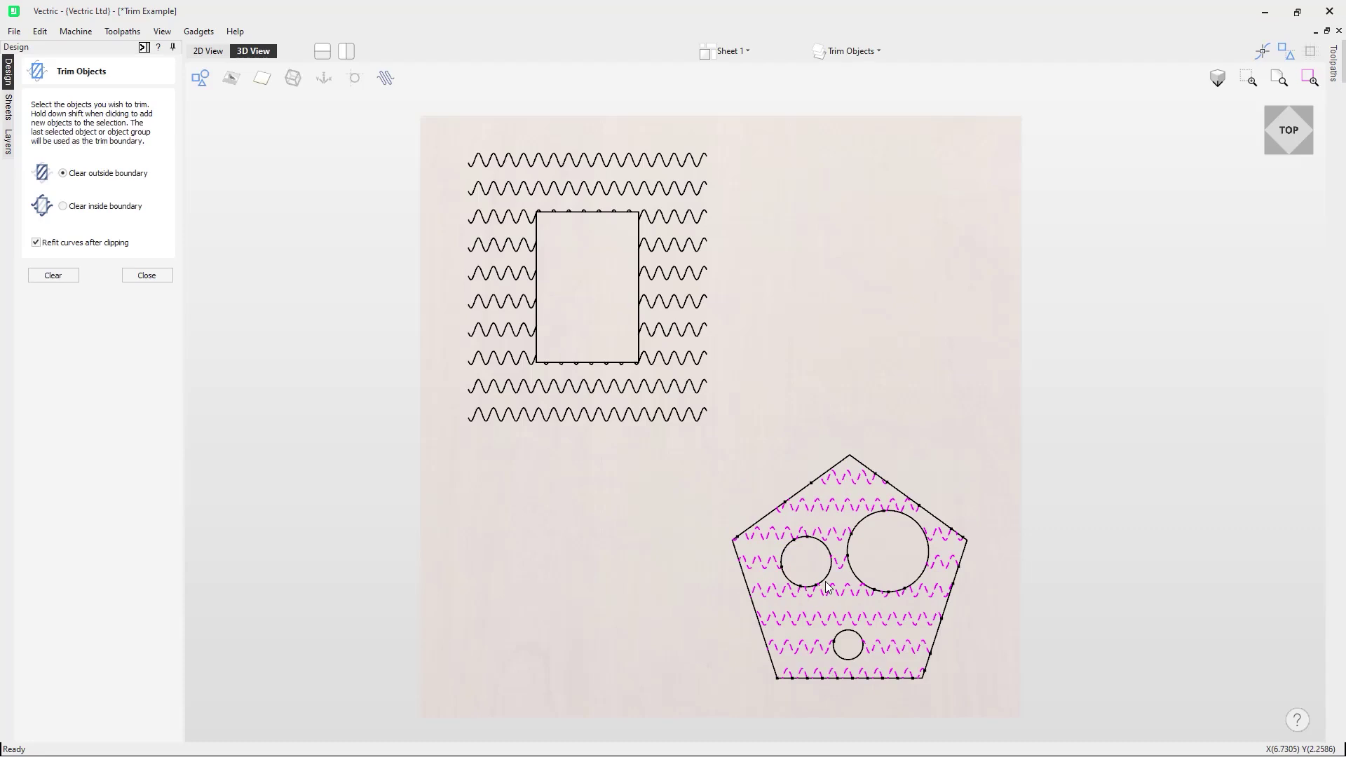
Undo the pentagon trim and switch to Clear inside boundary to remove waves inside the pentagon
key("ctrl+z")
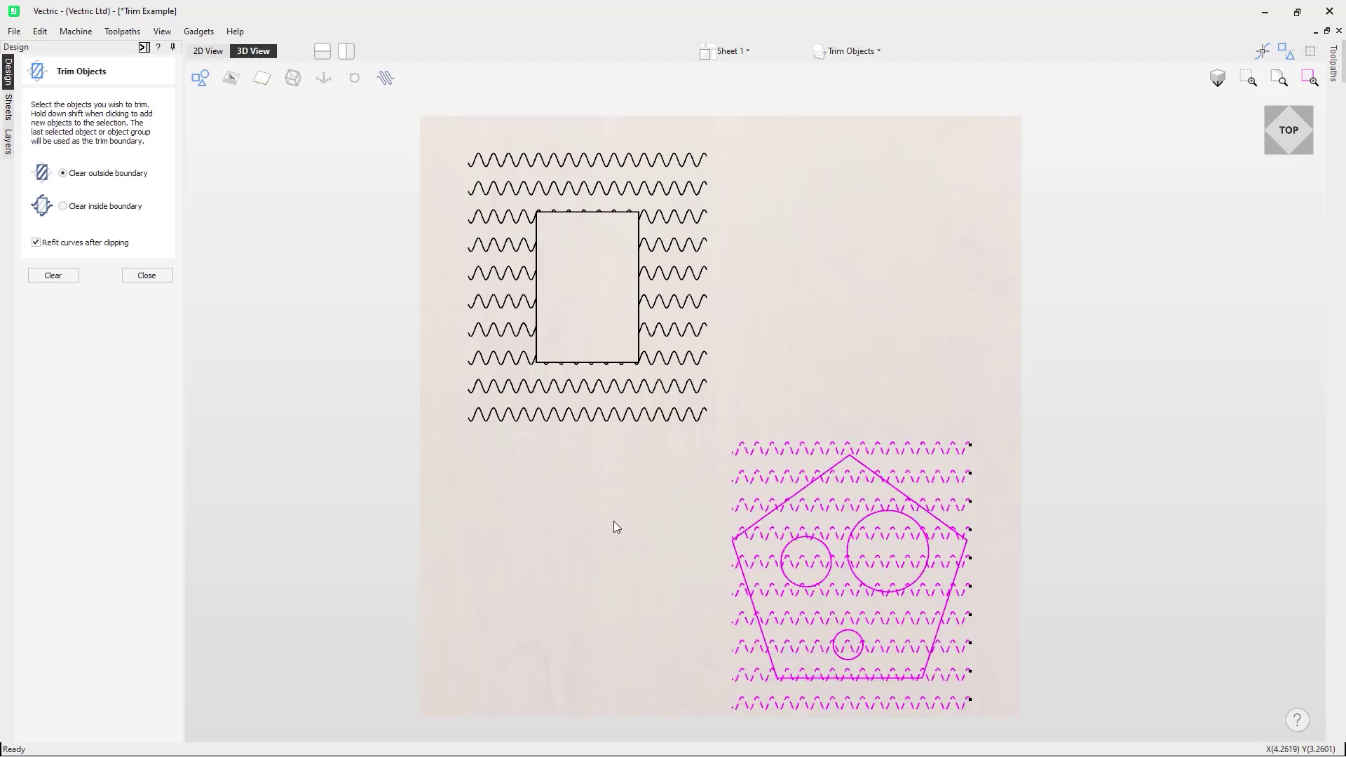
left_click(90, 208)
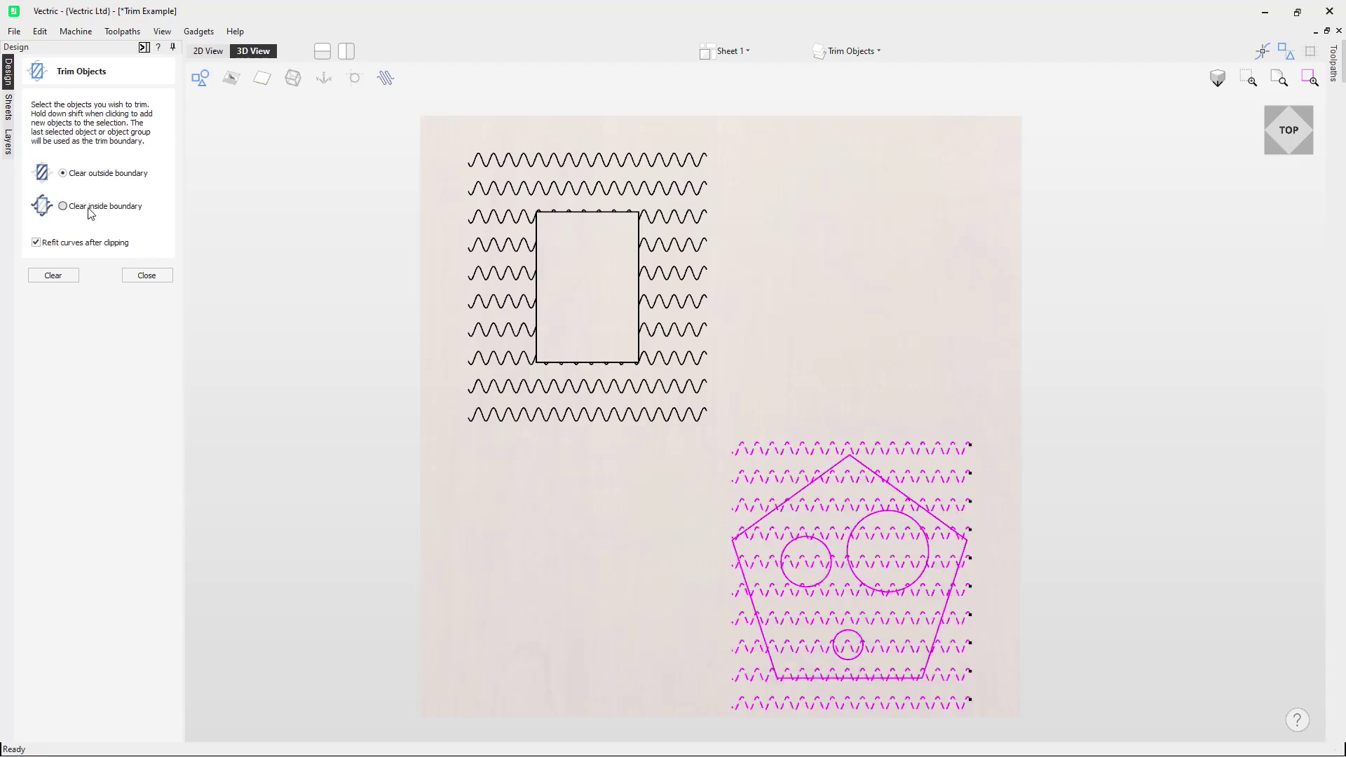
left_click(73, 276)
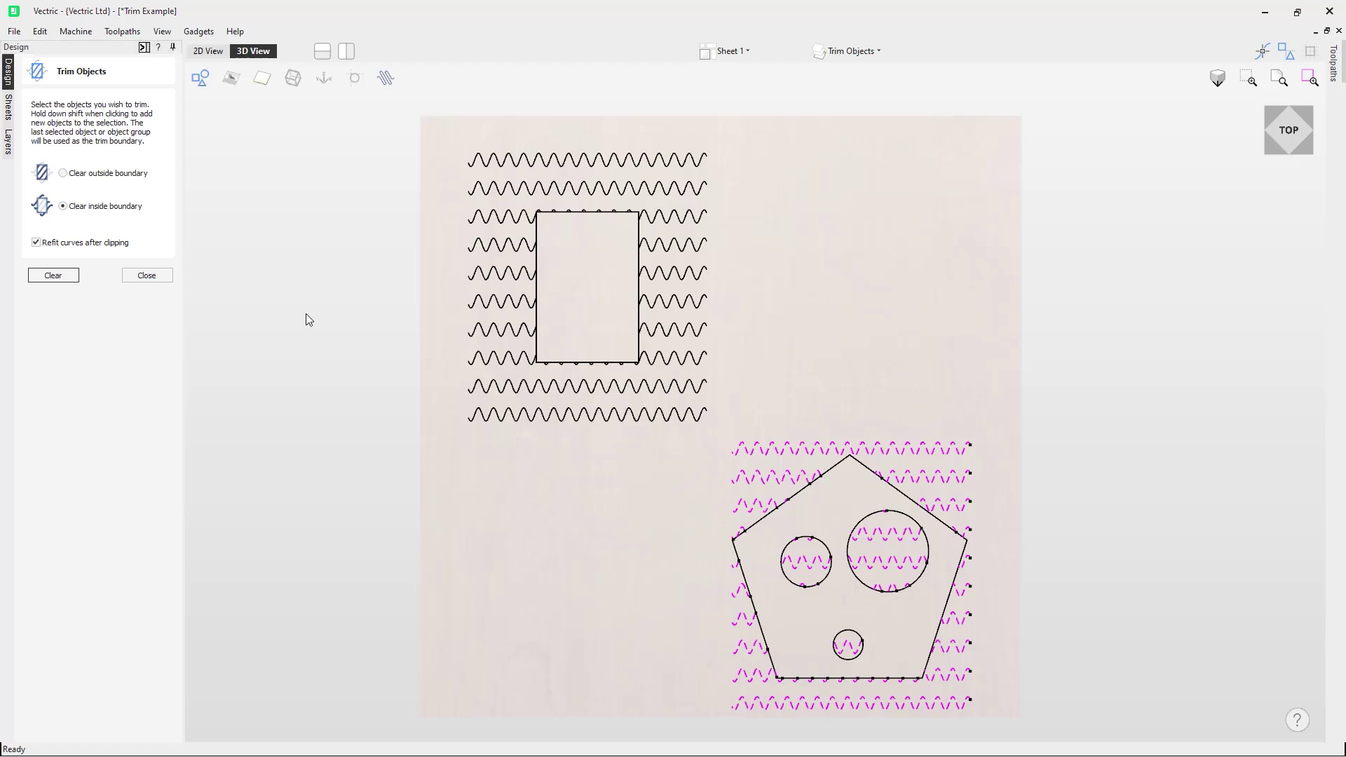
Close the trim tool, hide Trim Objects, show Box and make Box the active layer
left_click(166, 275)
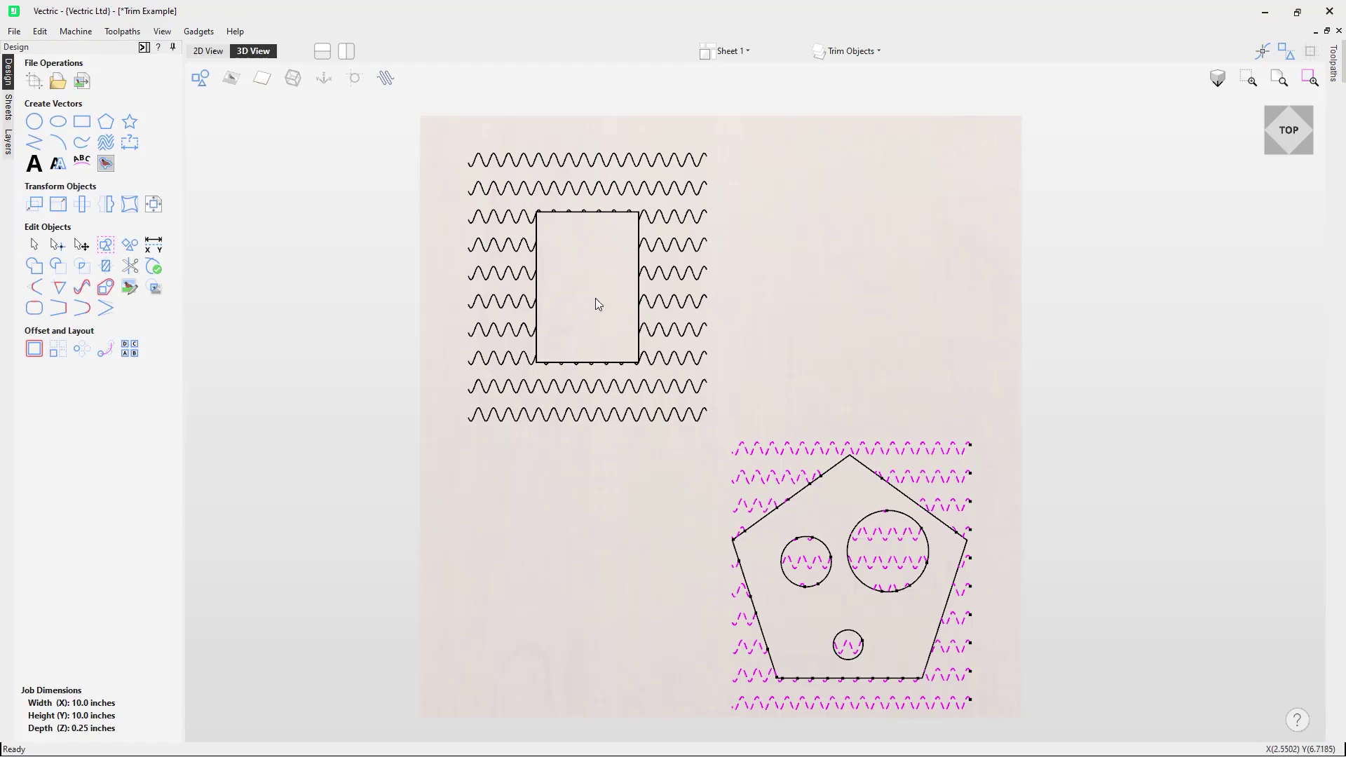
left_click(878, 55)
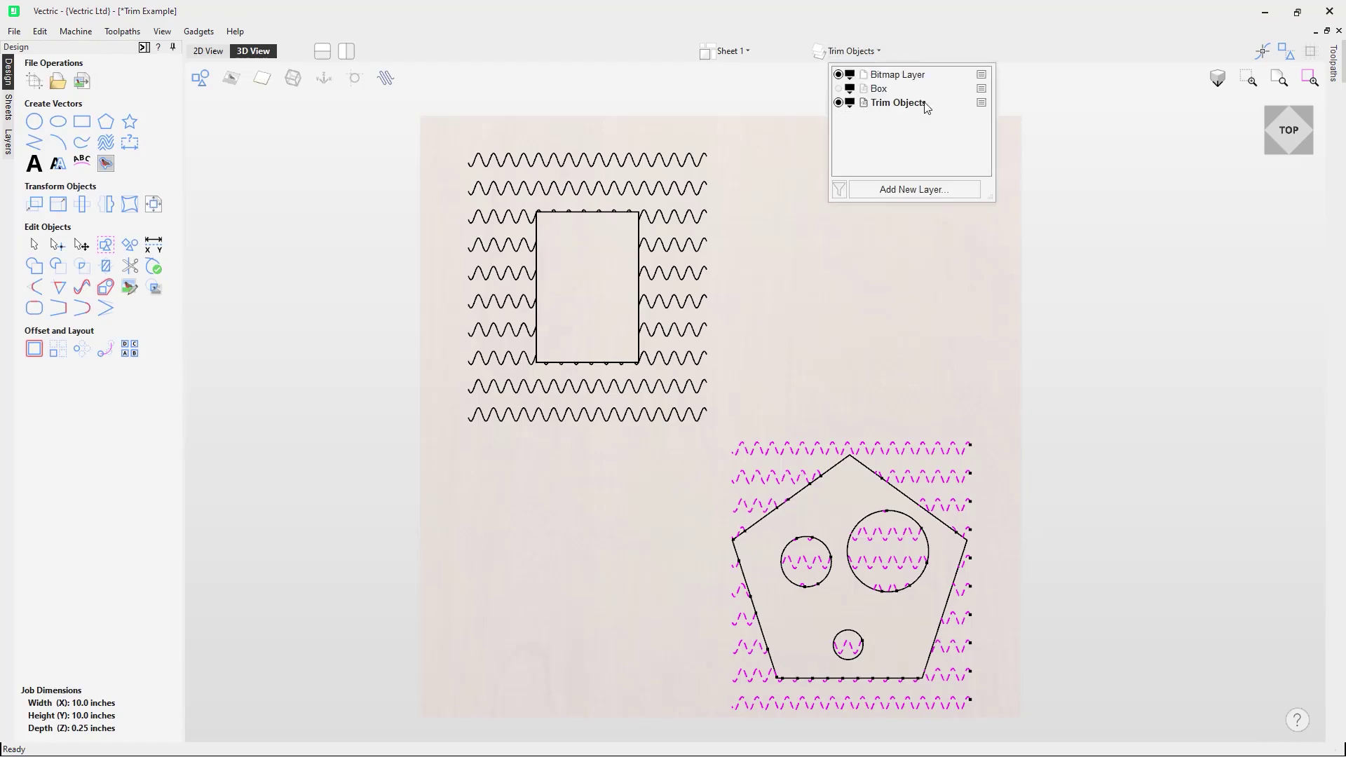
left_click(838, 103)
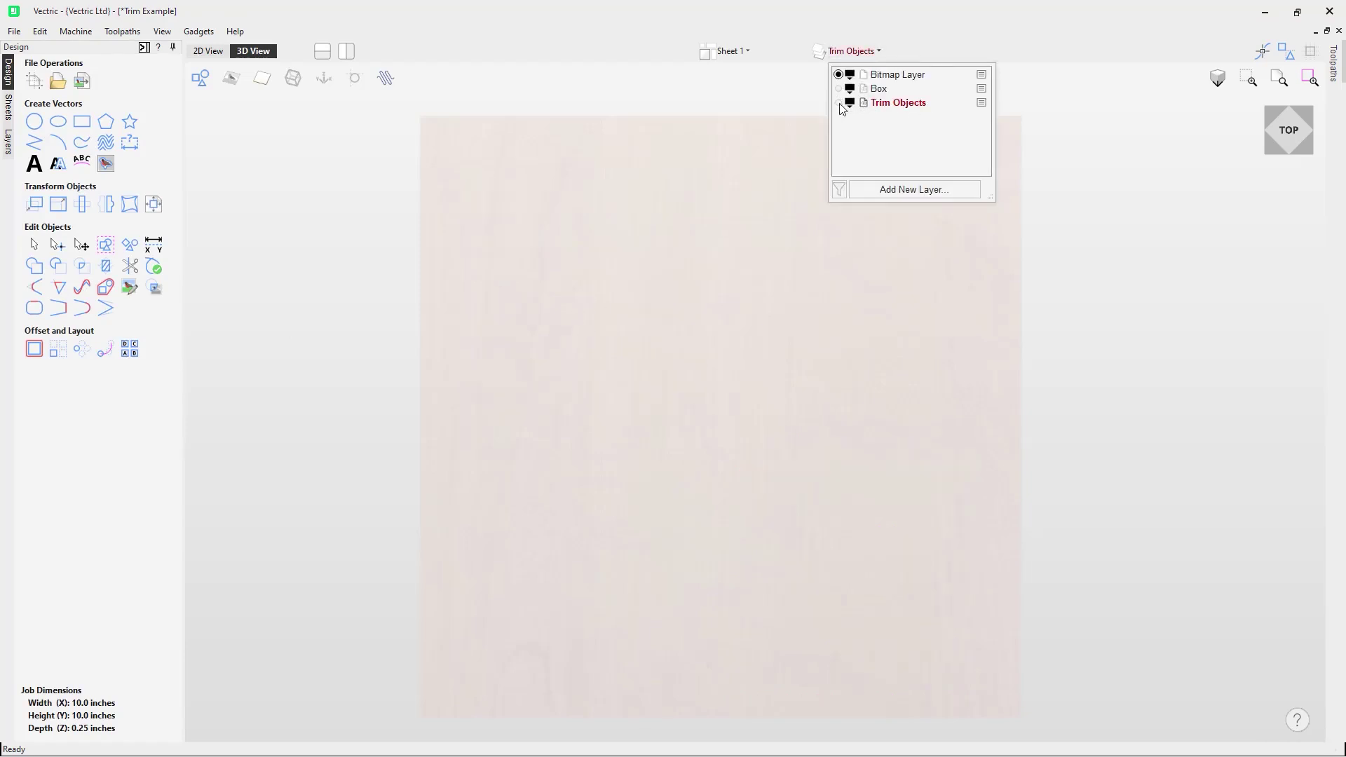
left_click(839, 89)
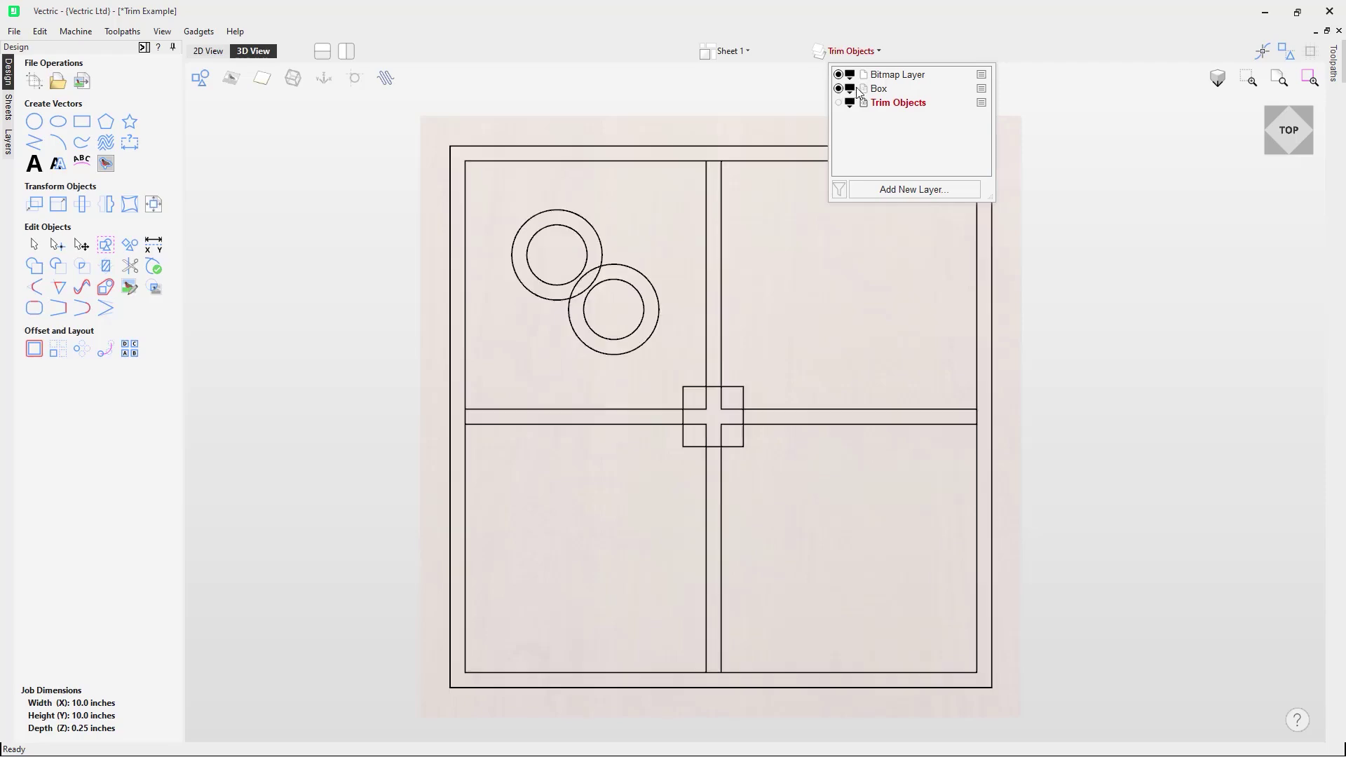
left_click(865, 93)
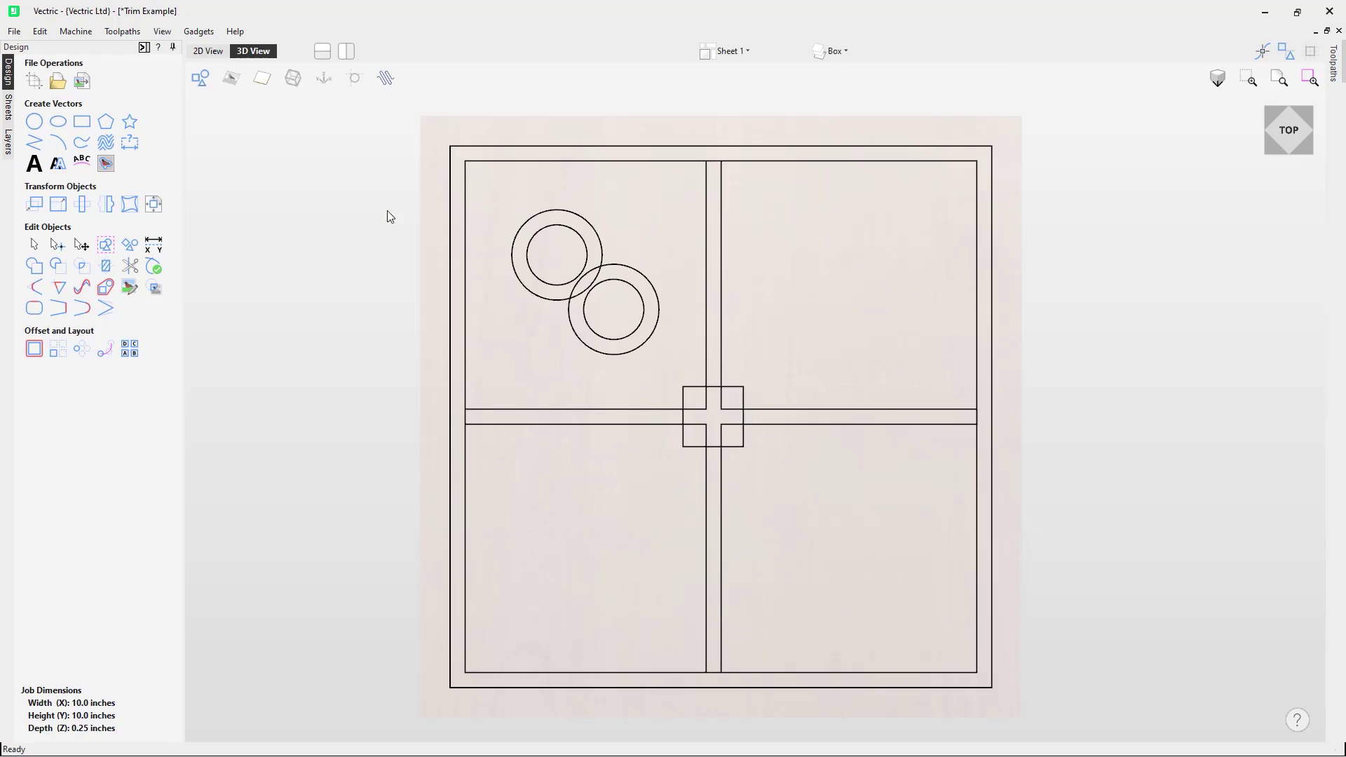
Start Interactive Trim and zoom in on the Box layer's centre square
left_click(135, 269)
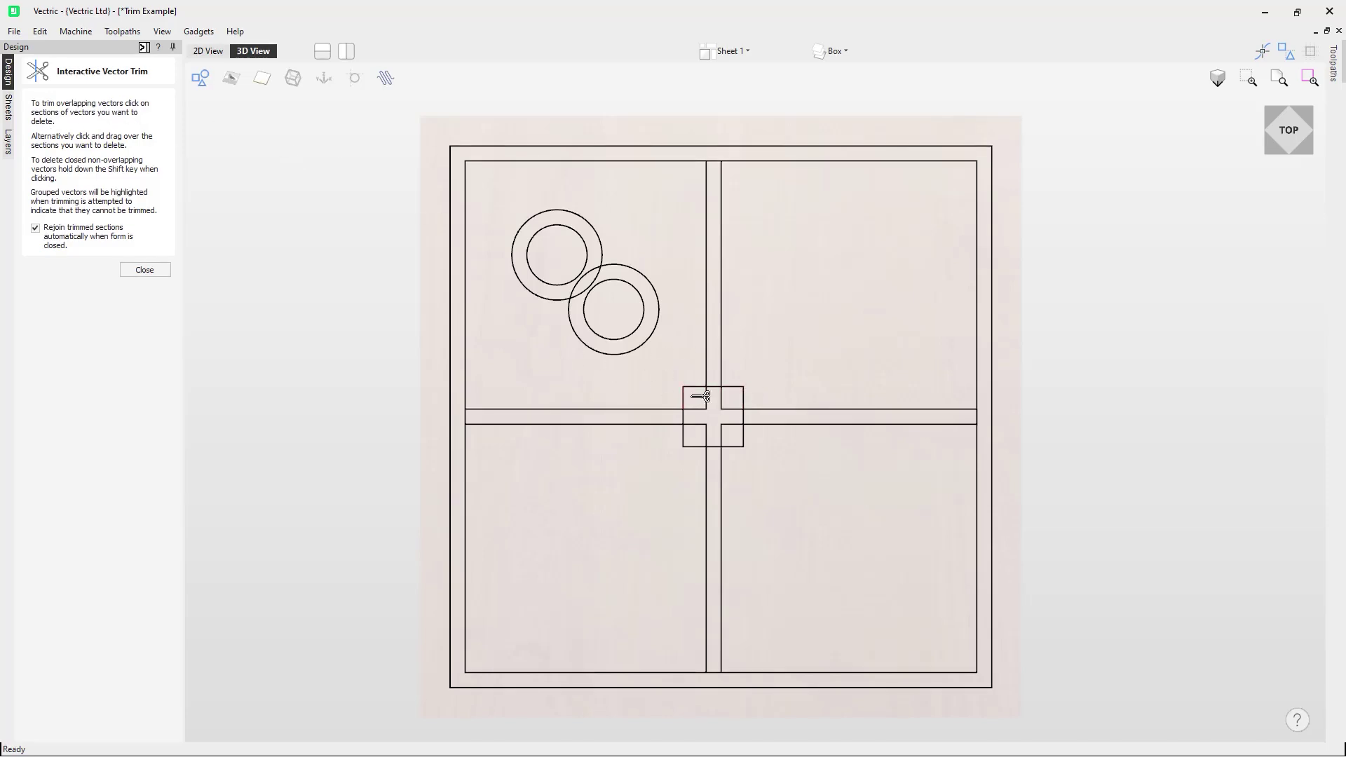
scroll(729, 412, "up", 5)
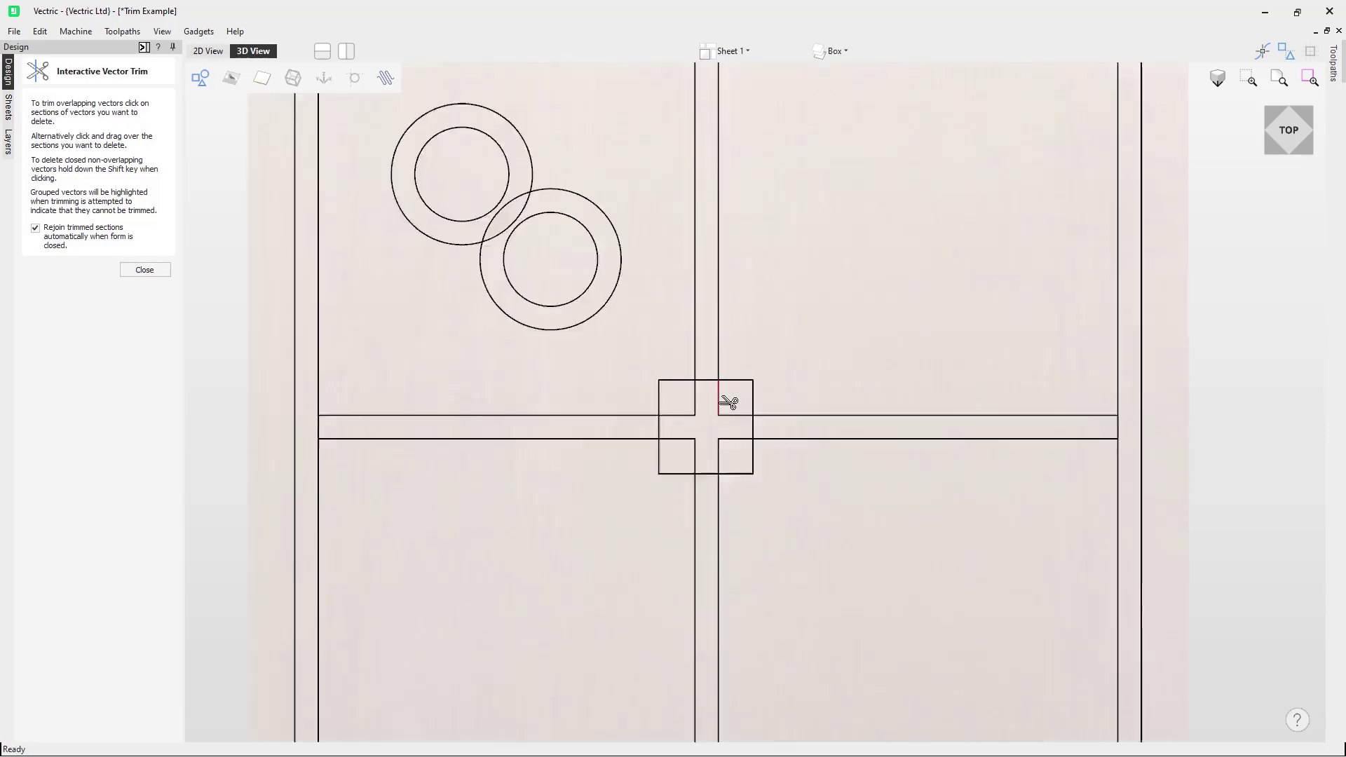
scroll(728, 402, "up", 1)
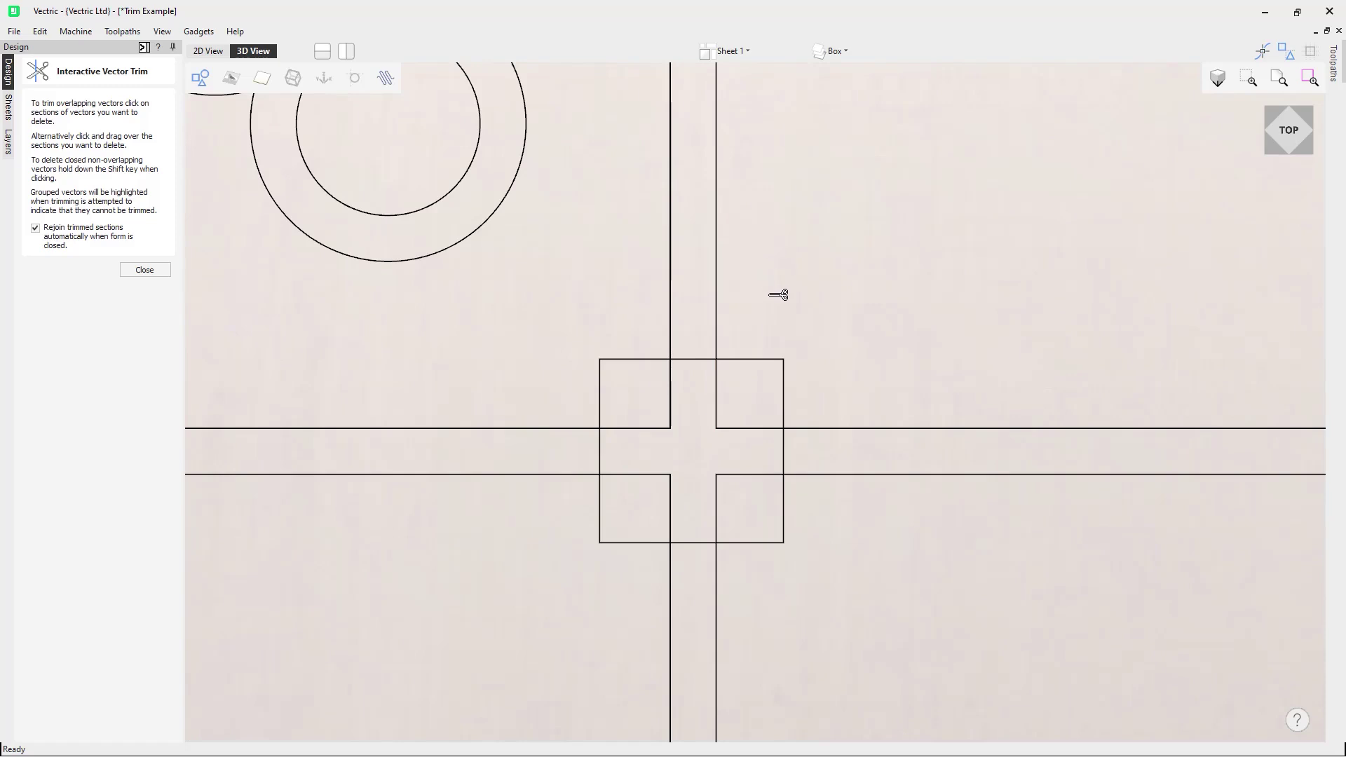
Trim away the centre square's four corner sections
left_click(776, 358)
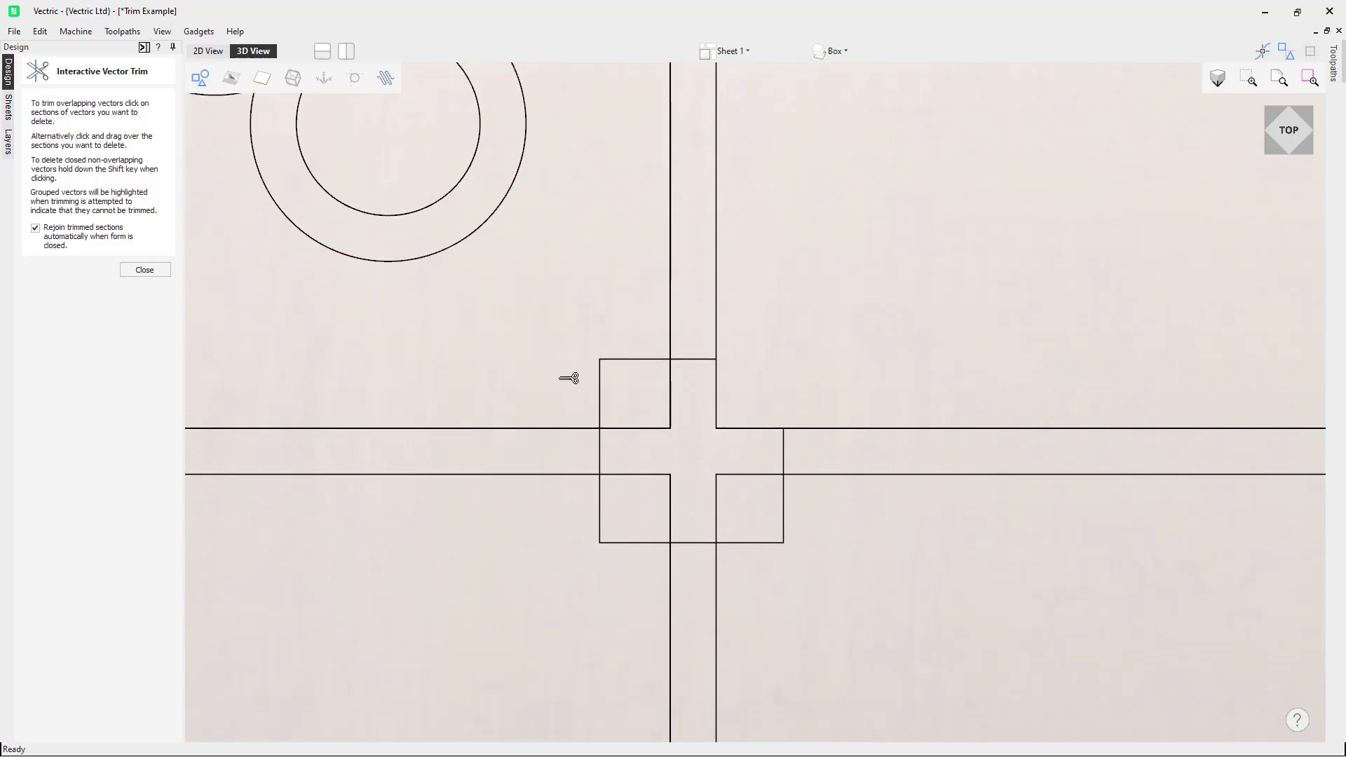
left_click(599, 377)
left_click(599, 510)
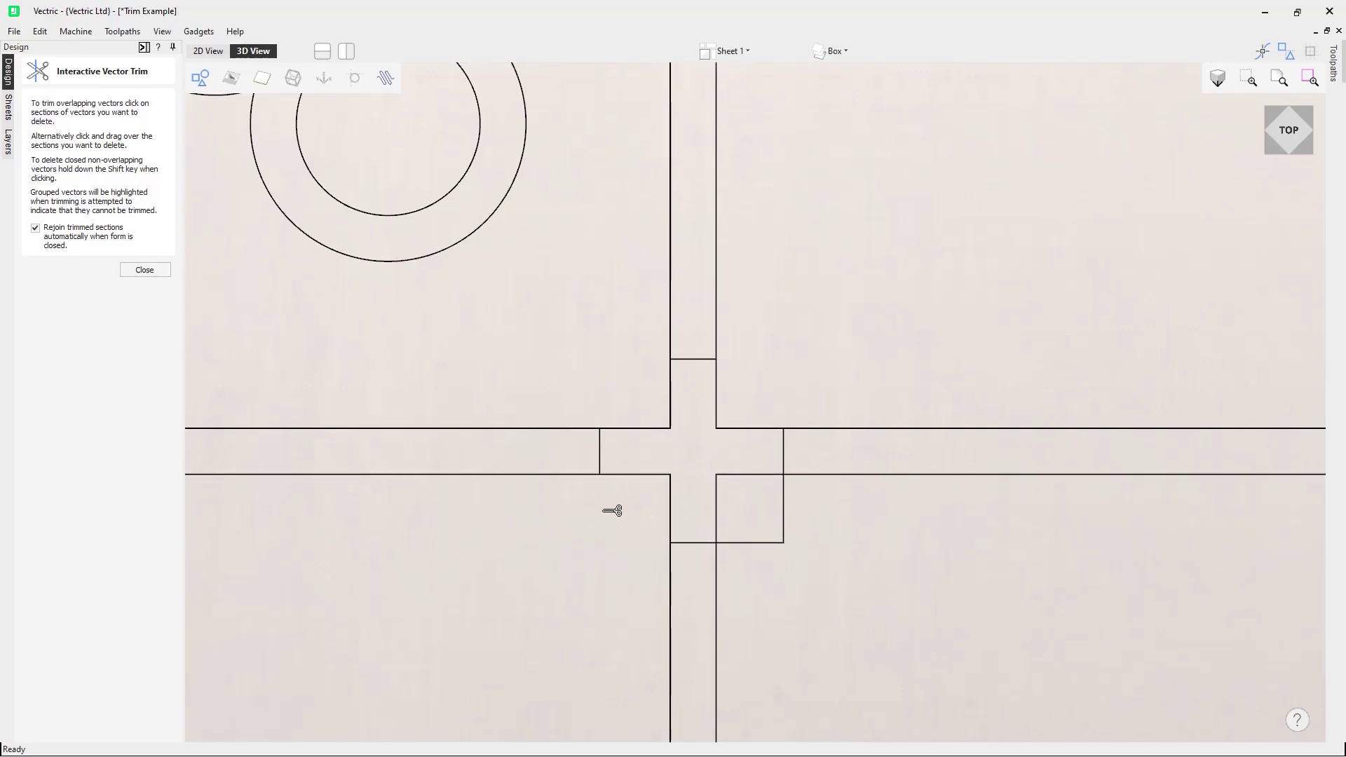
left_click(765, 542)
Trim the four leftover stubs inside the crossing and zoom to the full design
left_click(786, 448)
left_click(594, 450)
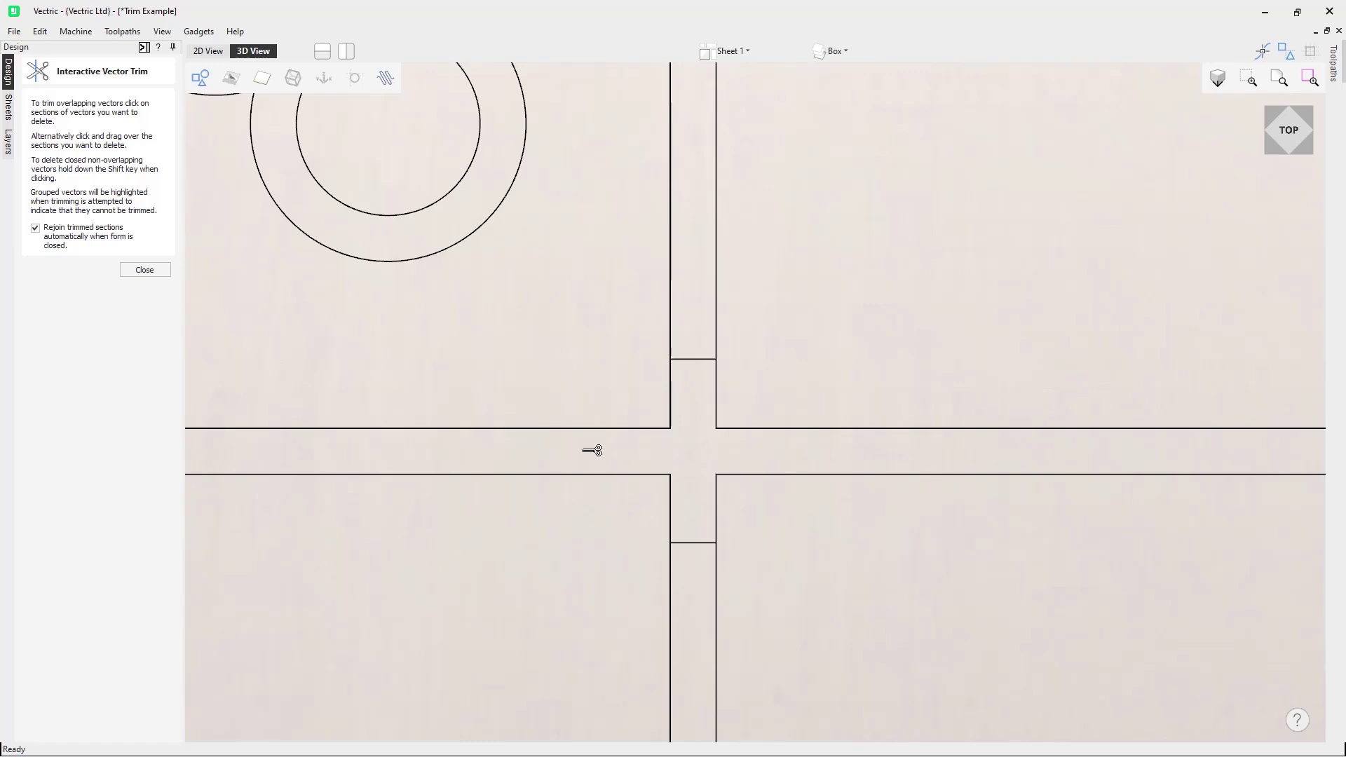
left_click(696, 359)
left_click(687, 544)
left_click(1279, 78)
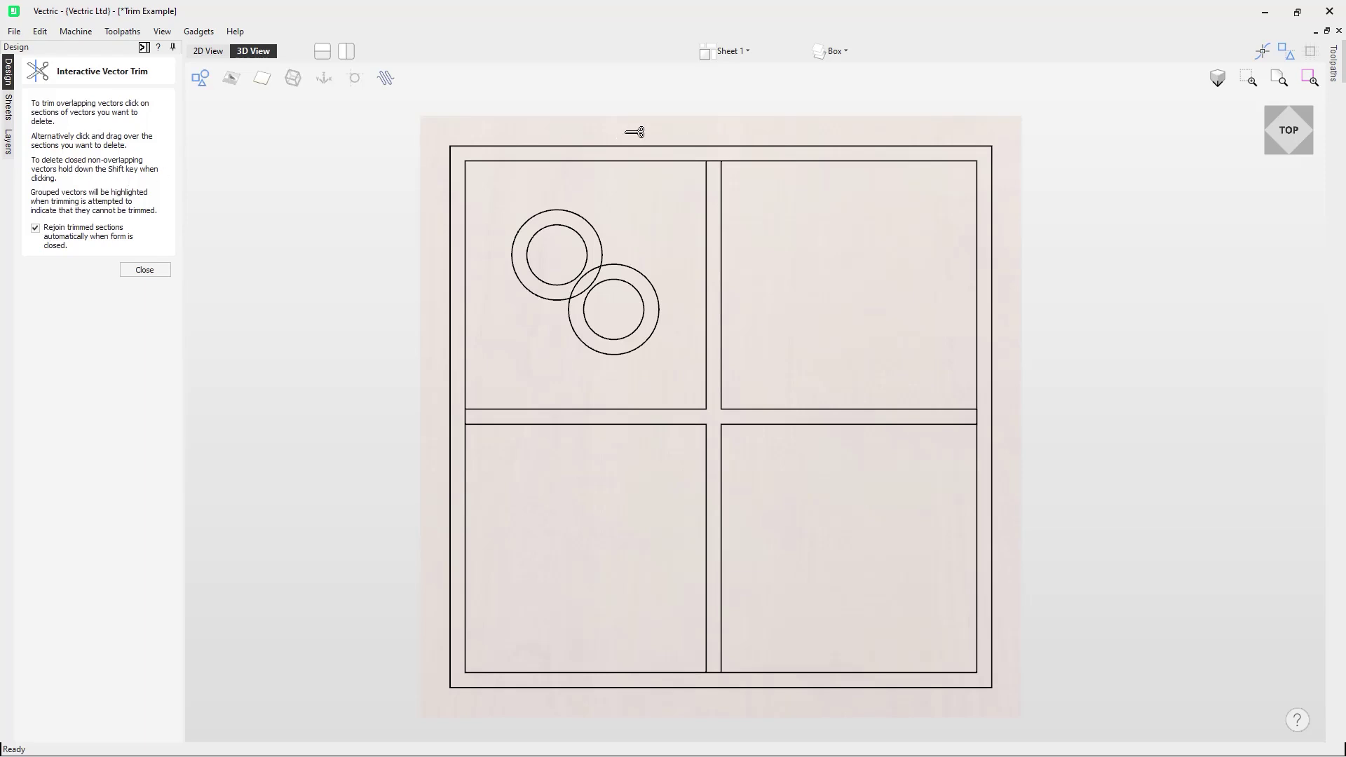
Trim away the outer rectangle framing the grid
left_click(677, 146, "shift")
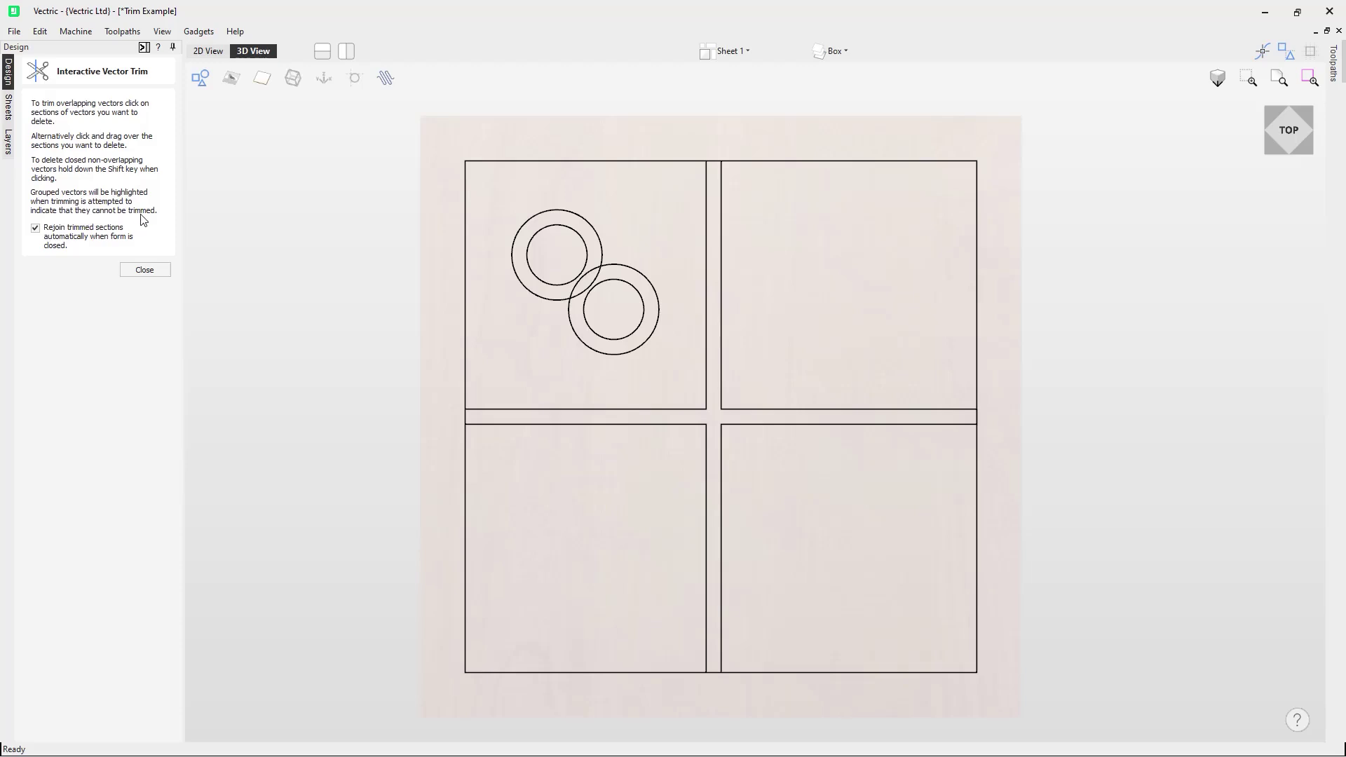
Show Trim Objects, hide Box, make Trim Objects active, and attempt trimming the grouped pentagon
left_click(846, 51)
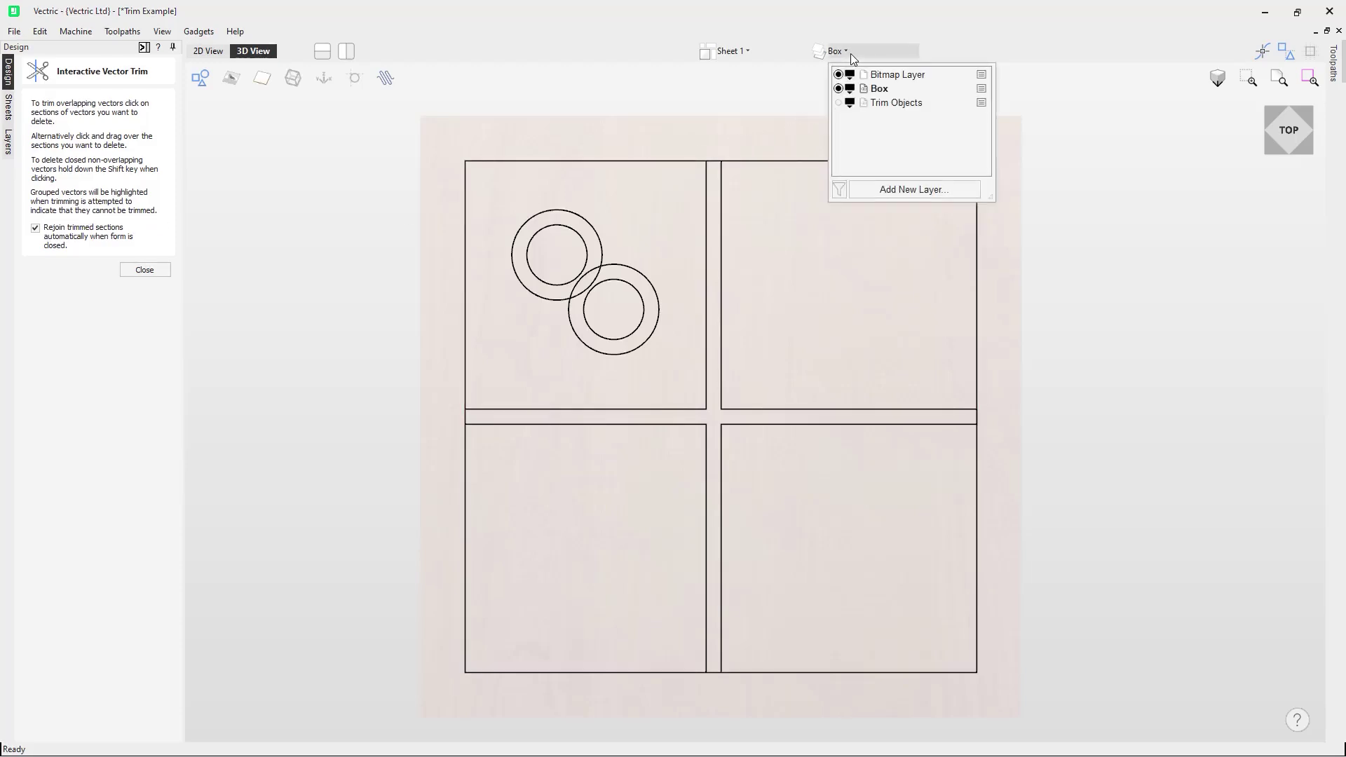
left_click(839, 103)
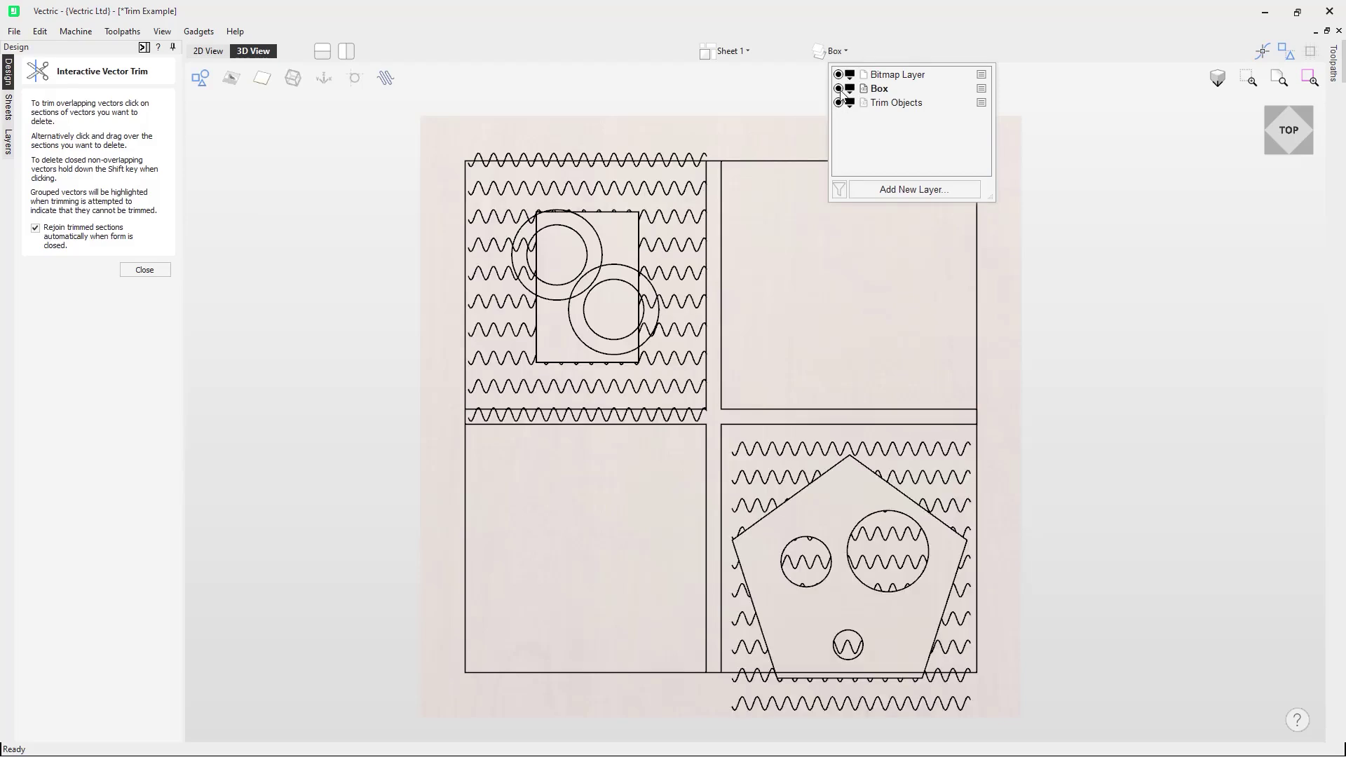
left_click(838, 89)
left_click(867, 103)
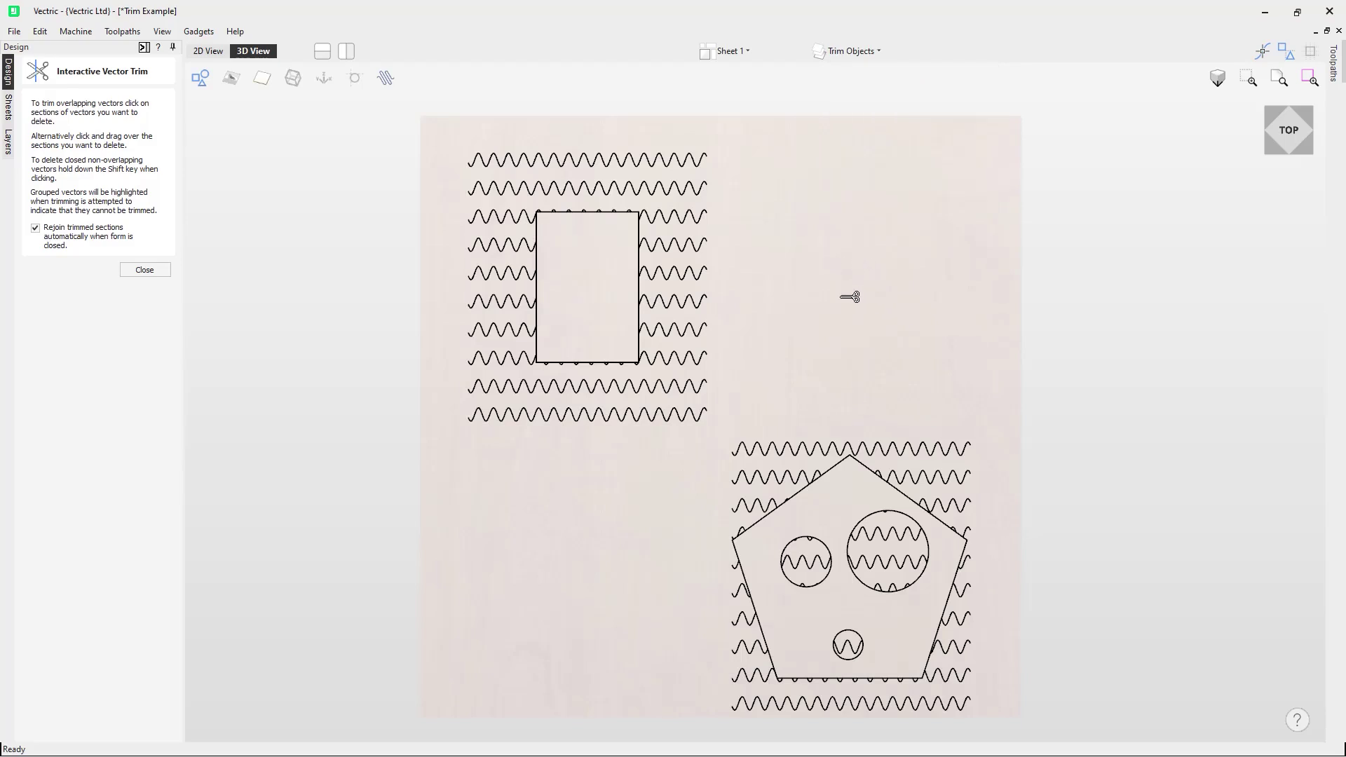
left_click(836, 471)
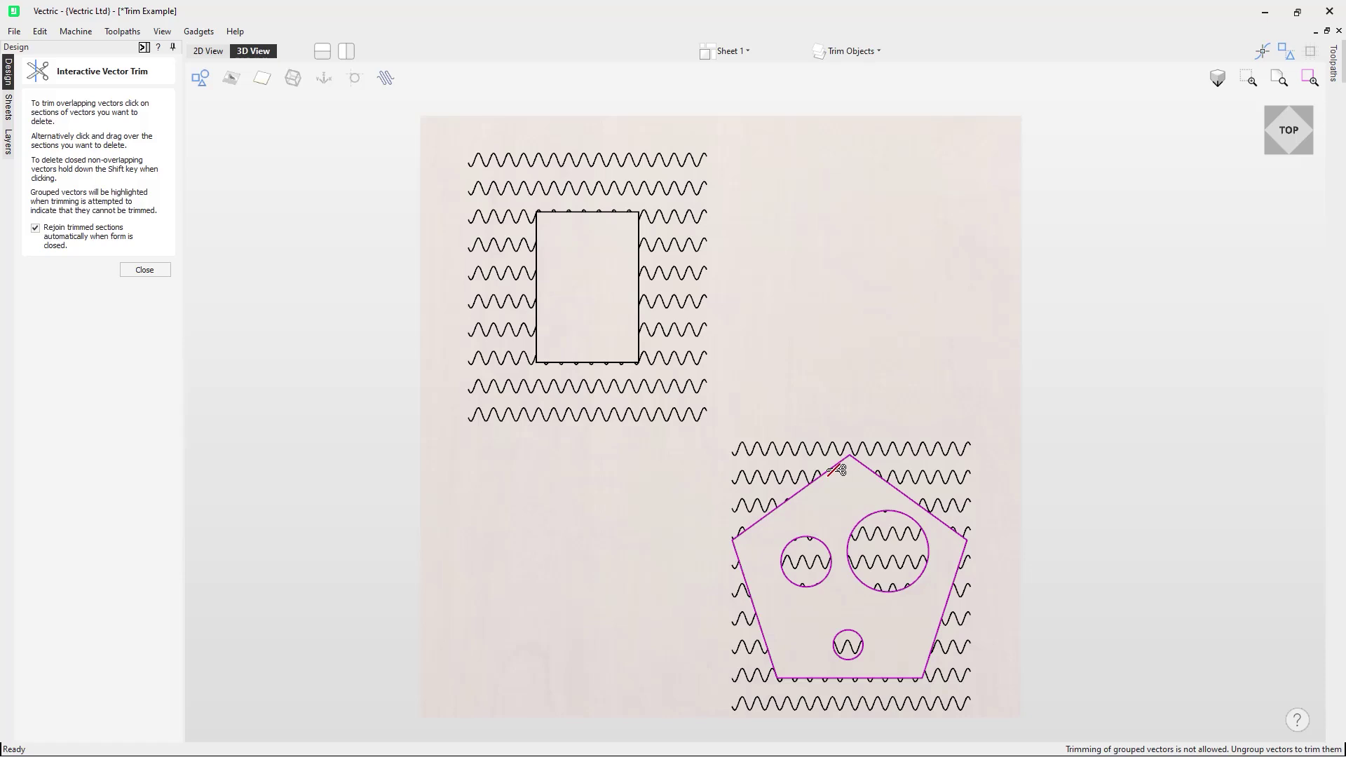
Show the Box layer, hide Trim Objects, and make Box the active layer
left_click(862, 53)
left_click(838, 88)
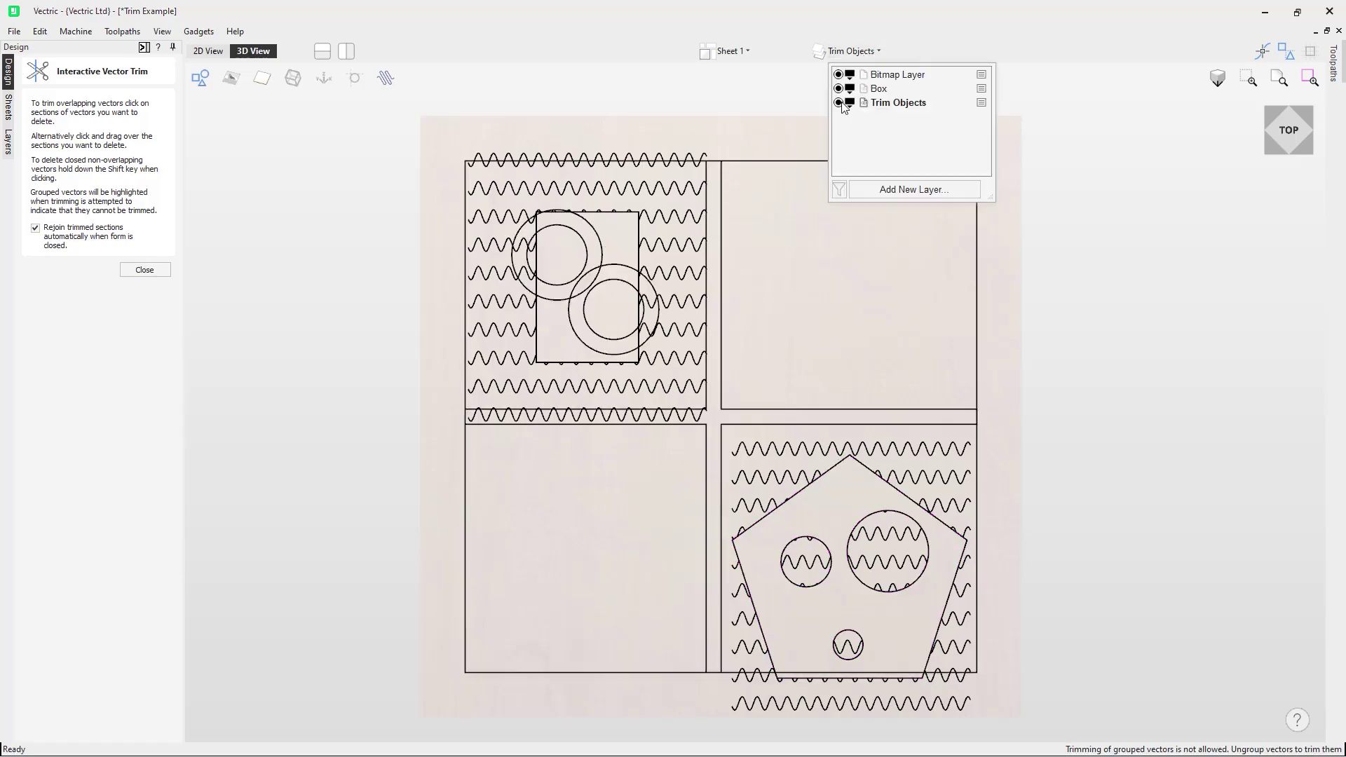
left_click(838, 102)
left_click(876, 89)
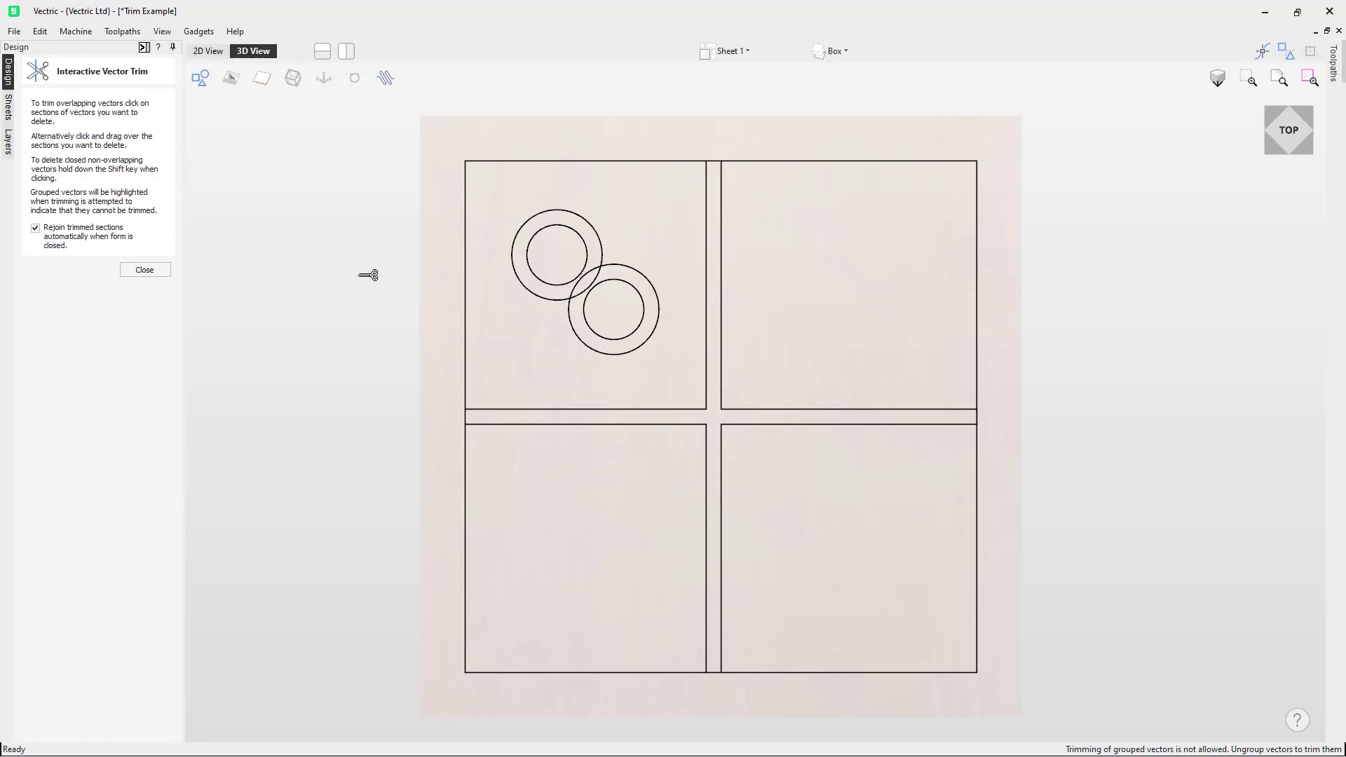
Zoom in and trim both overlapping outer arcs so the rings join into a figure-eight
scroll(600, 273, "up", 2)
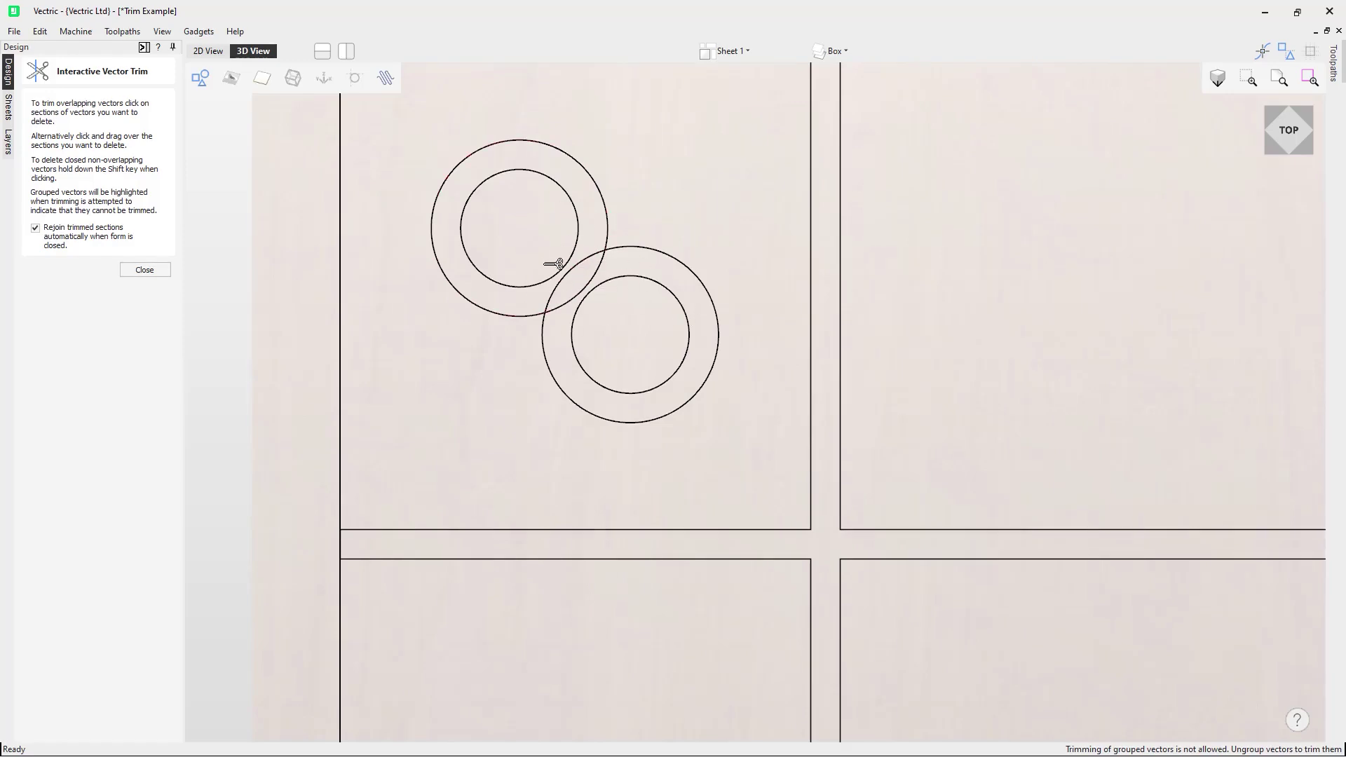
scroll(604, 250, "up", 3)
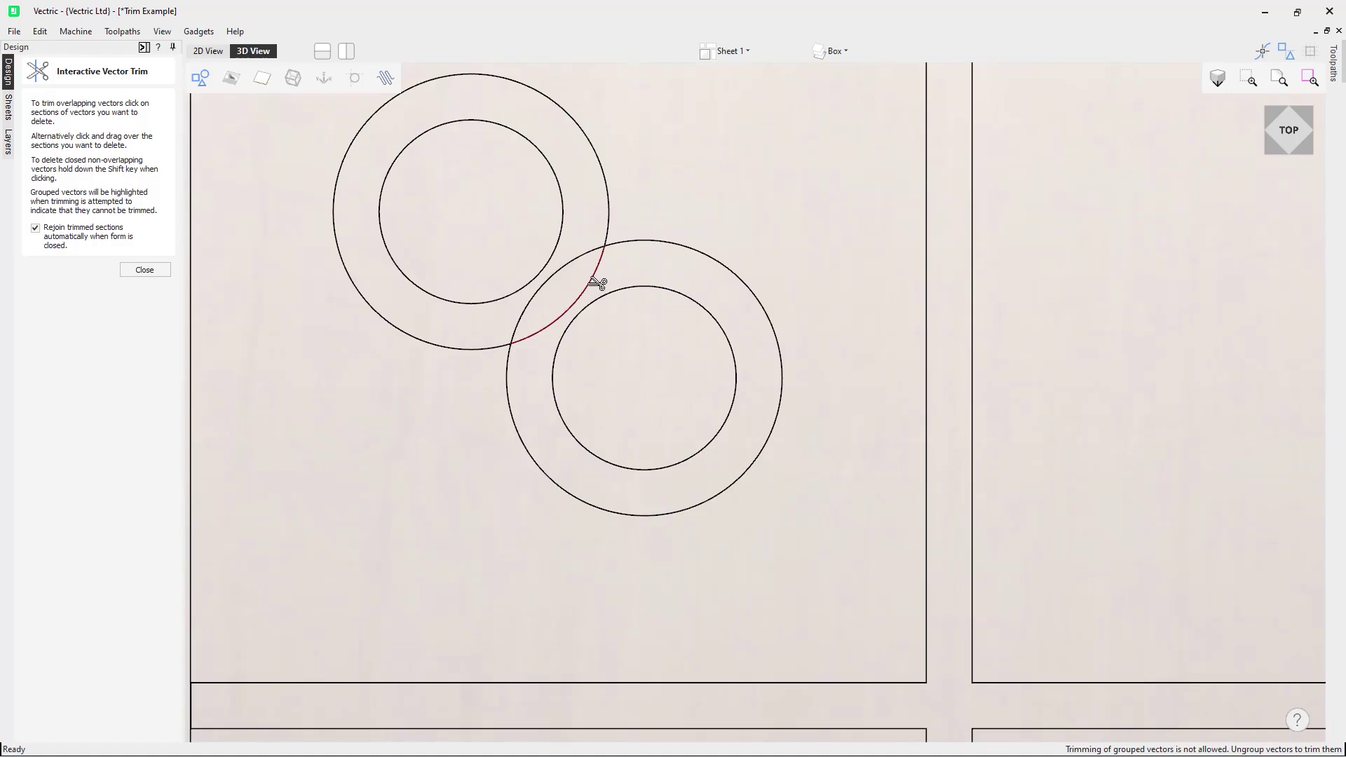
left_click(595, 280)
left_click(551, 280)
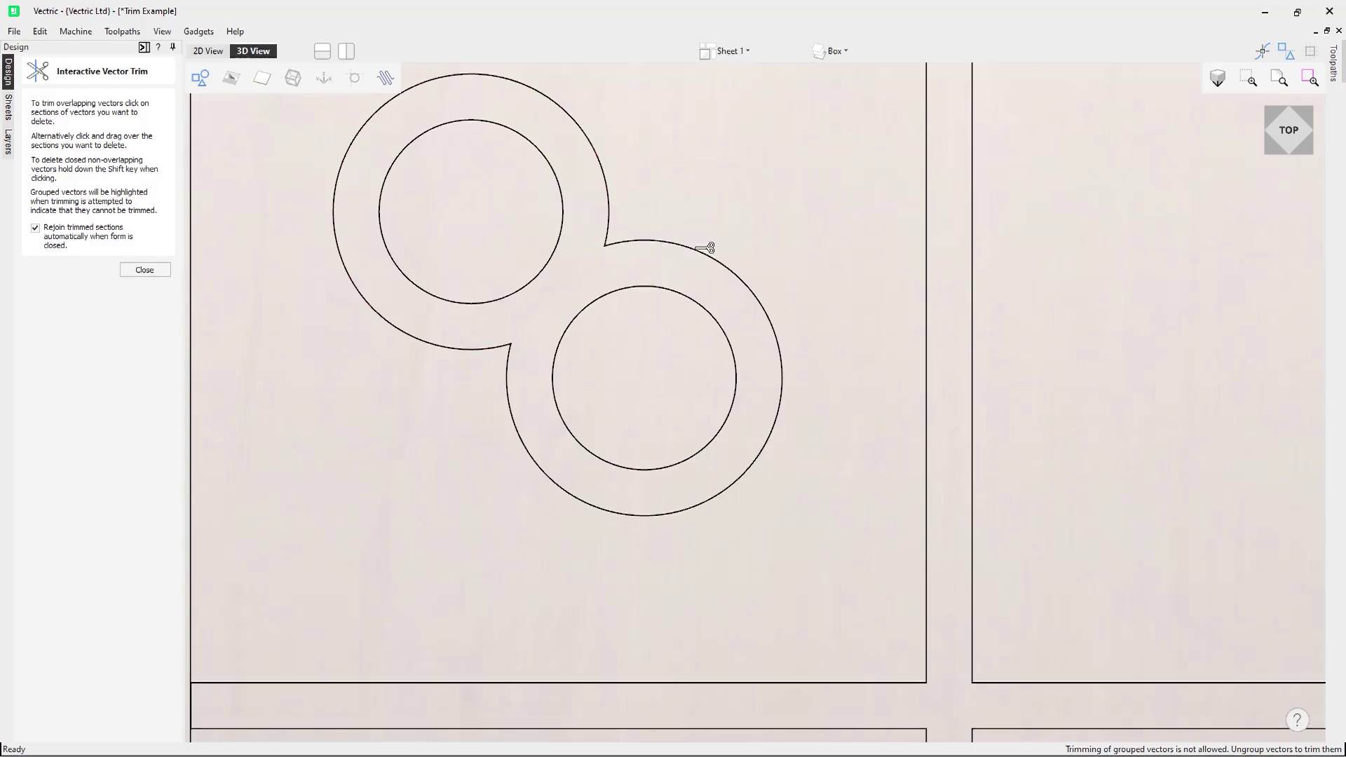
Close the trim form and select the figure-eight to confirm it picks as one vector
left_click(144, 271)
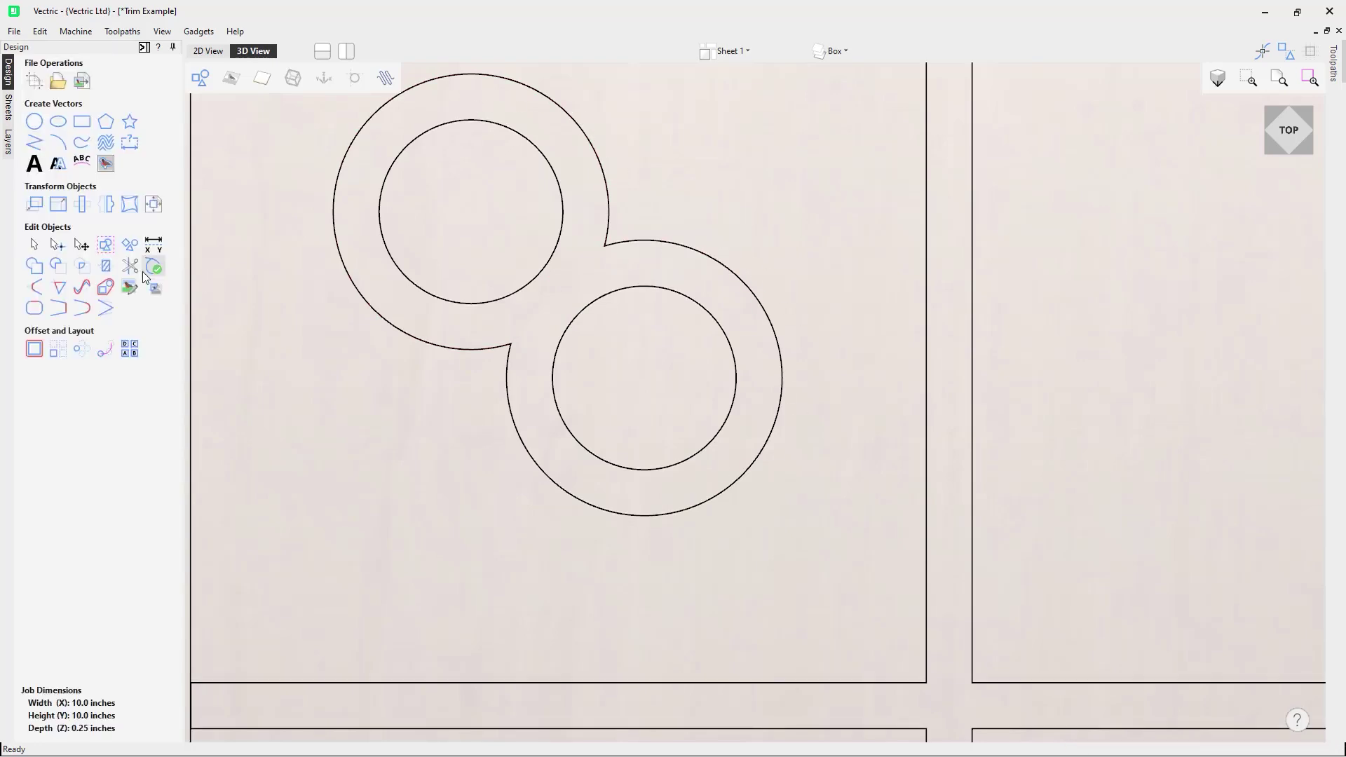
left_click(435, 348)
scroll(436, 345, "down", 1)
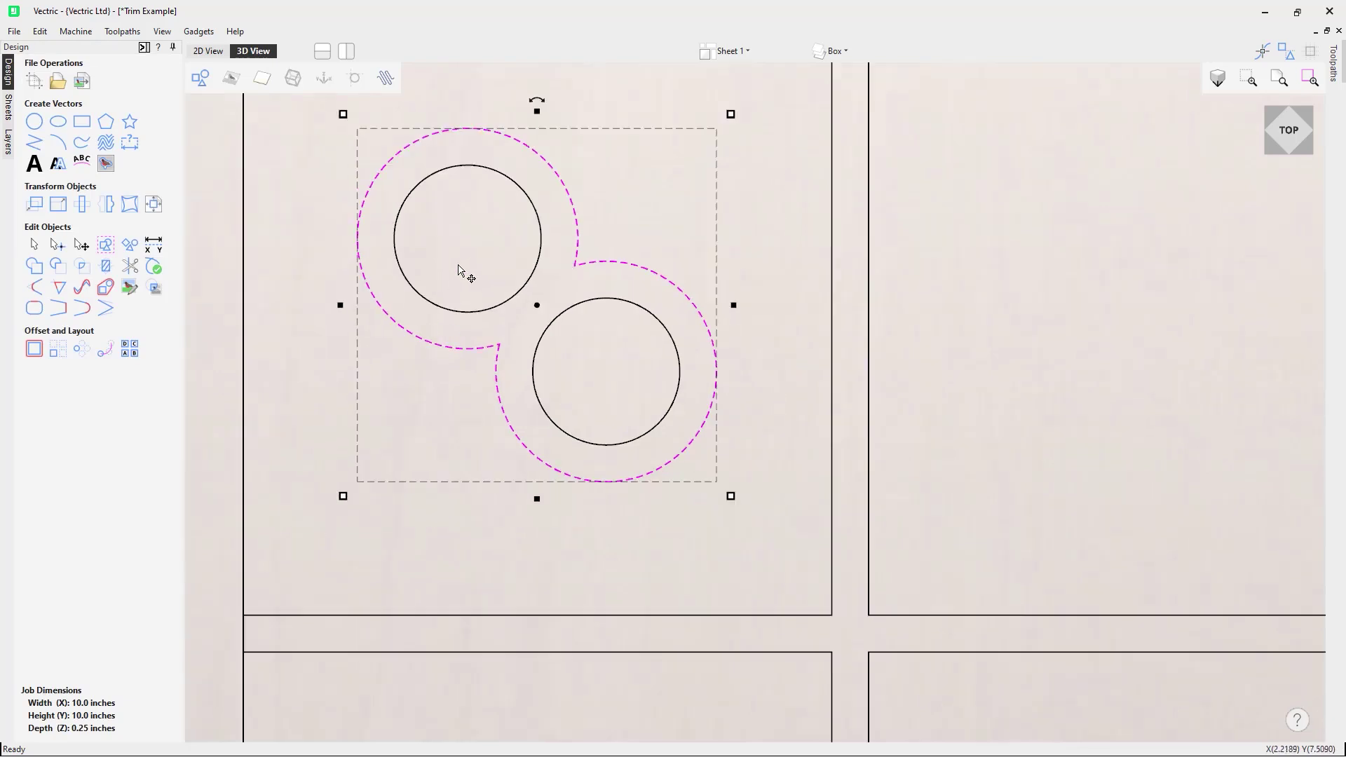
Close Interactive Trim and zoom to extents to show the whole four-compartment box
left_click(130, 265)
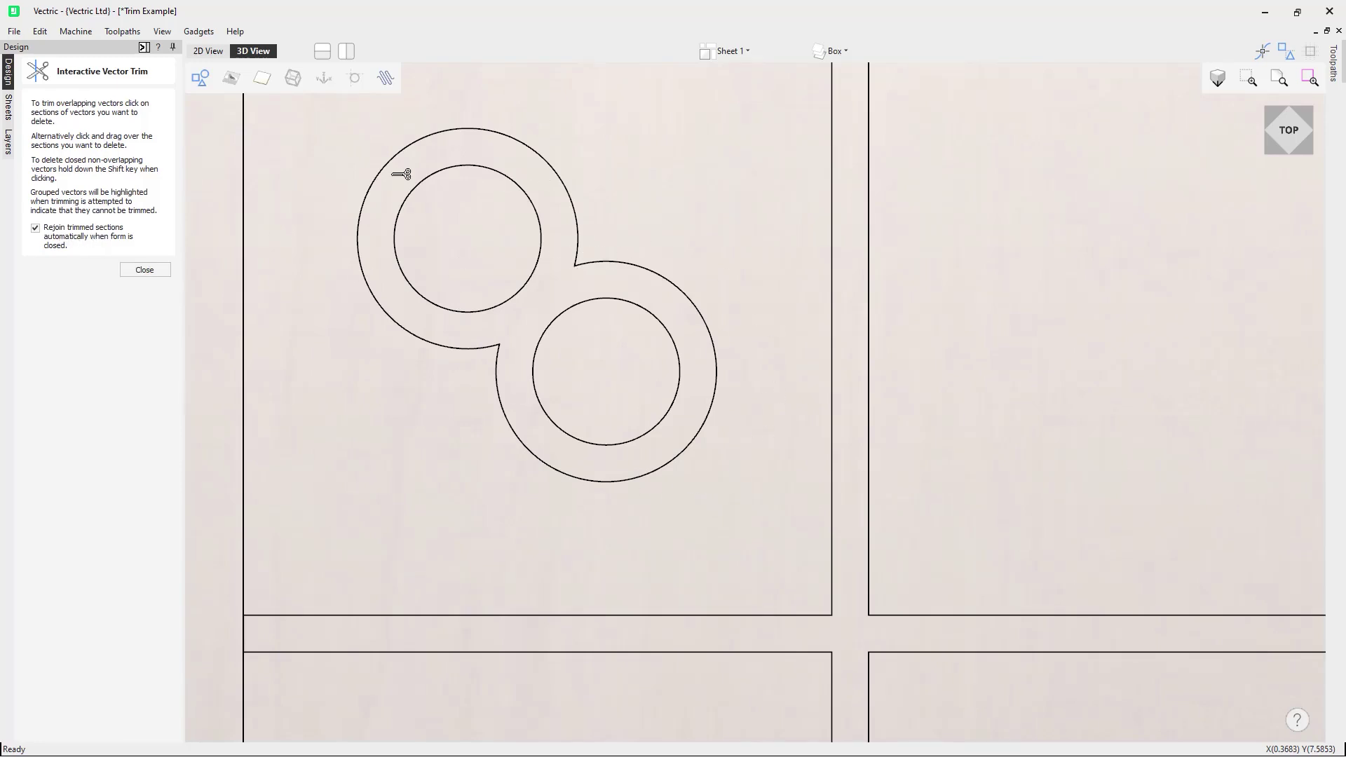
left_click(145, 270)
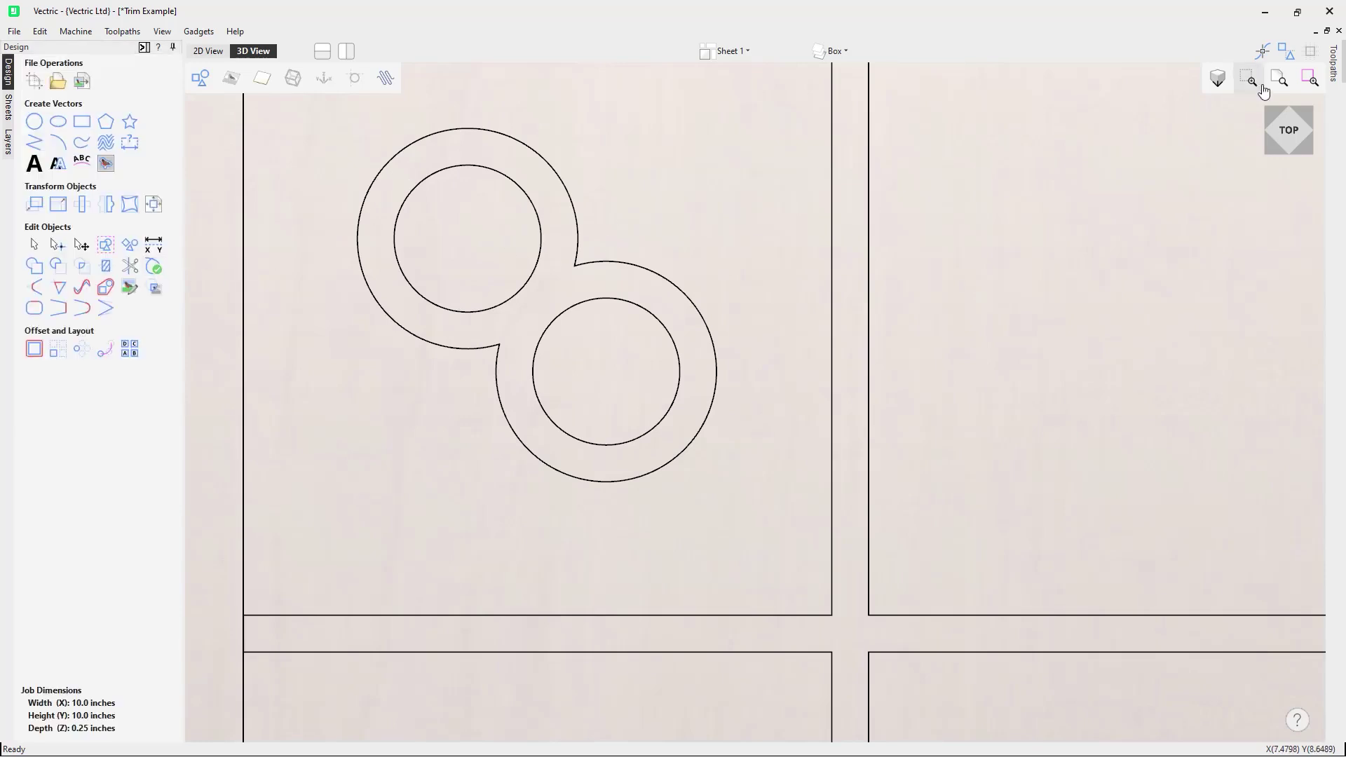
left_click(1276, 83)
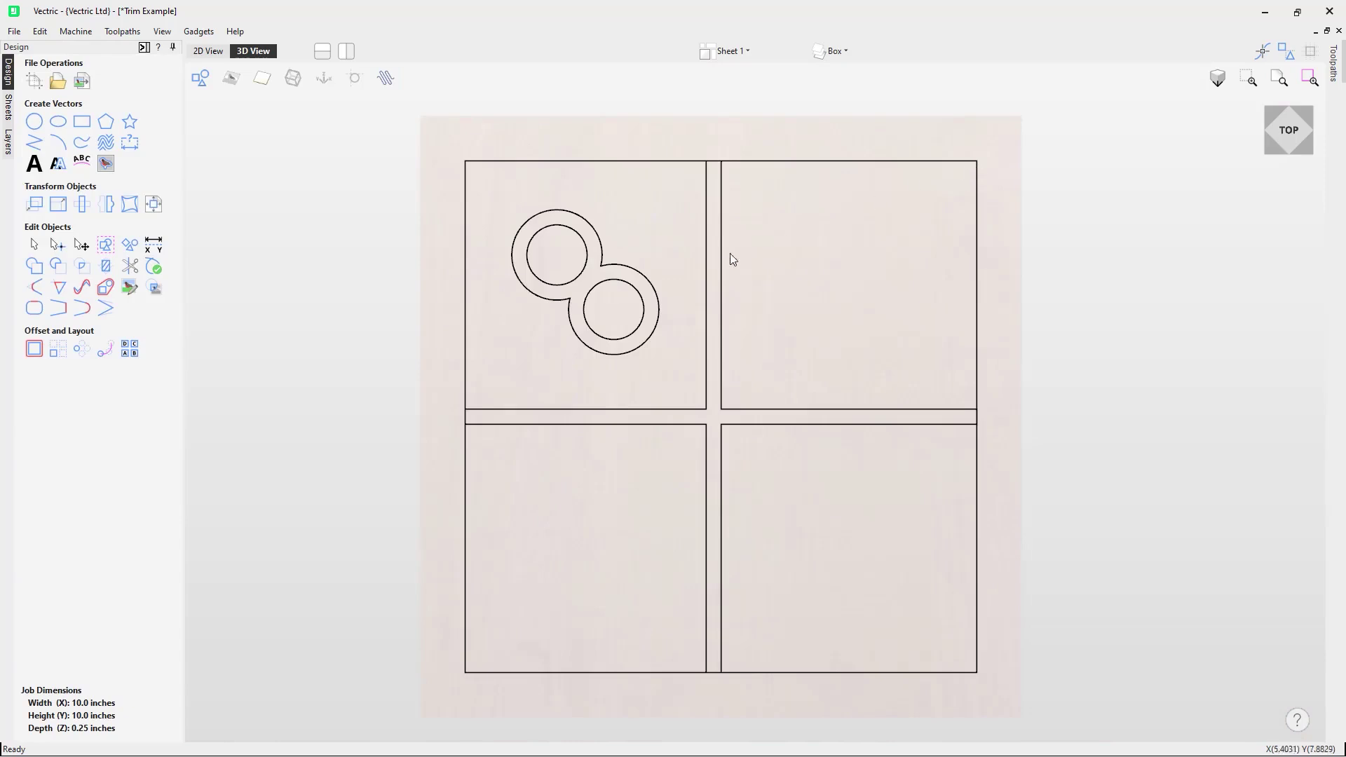